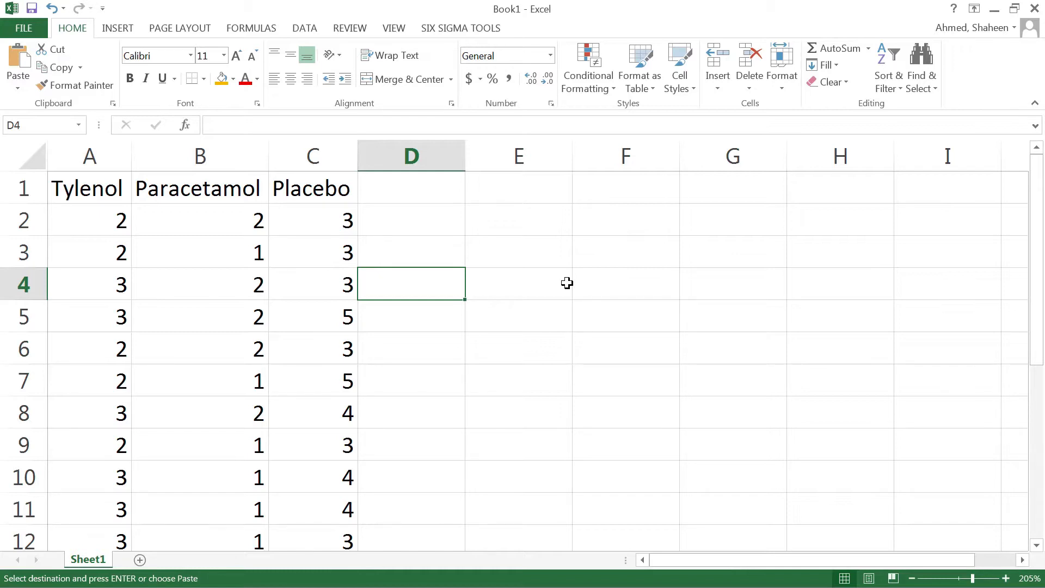
# Look over the Tylenol, Paracetamol and Placebo data columns beside an empty cell.
pyautogui.click(516, 254)
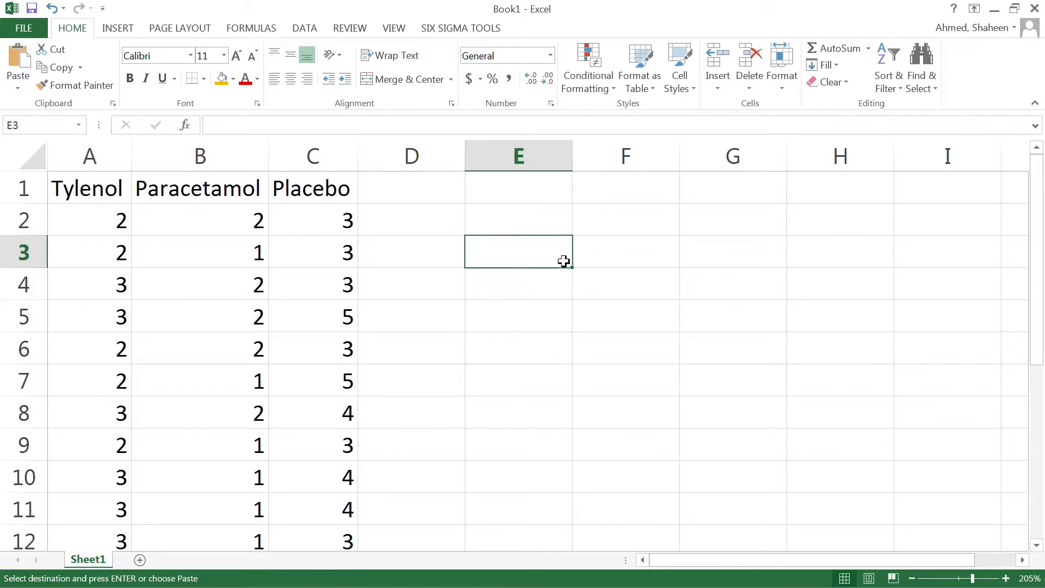
pyautogui.click(99, 151)
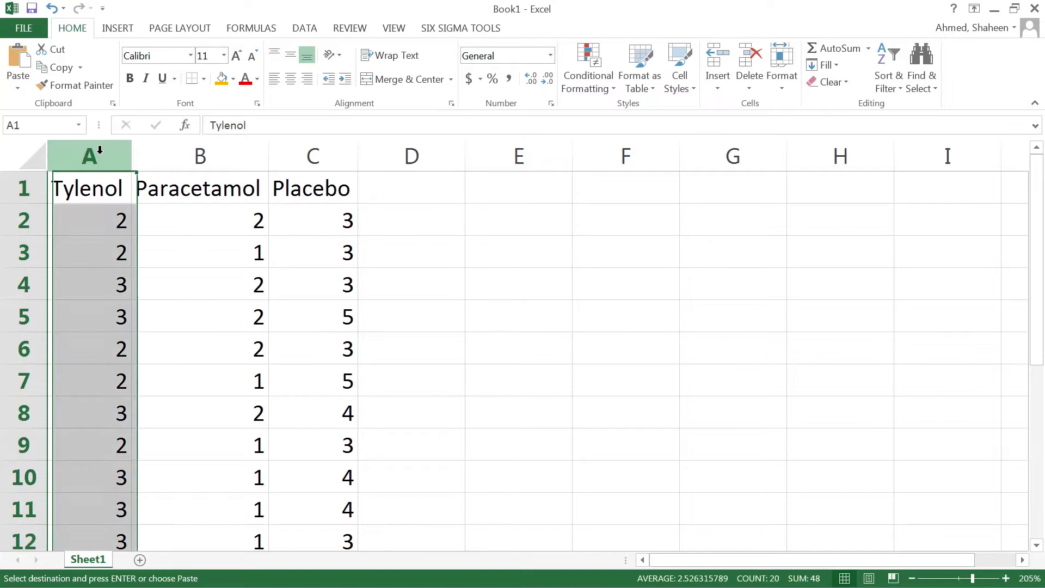
pyautogui.click(213, 150)
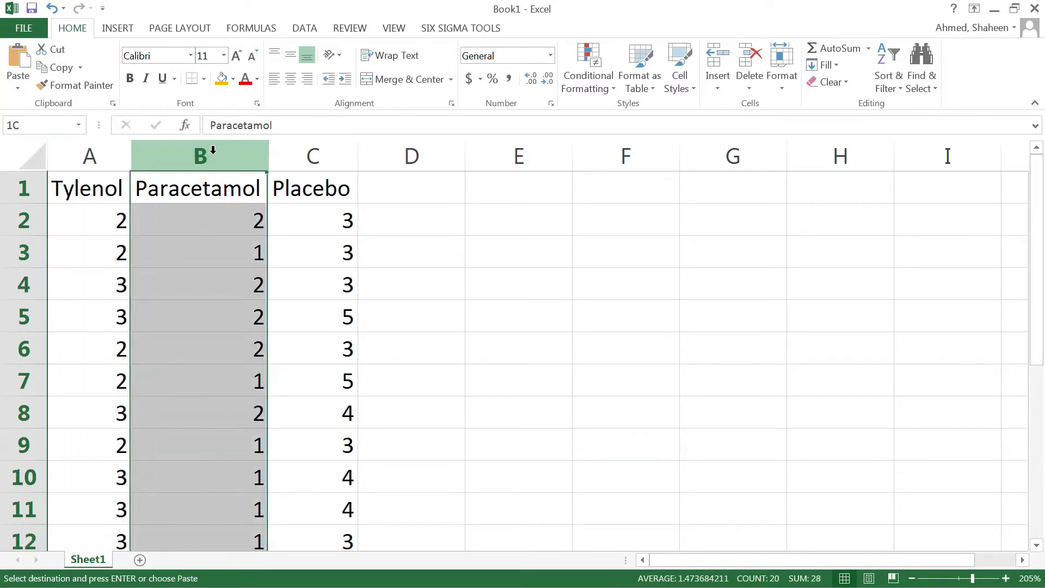
pyautogui.click(314, 151)
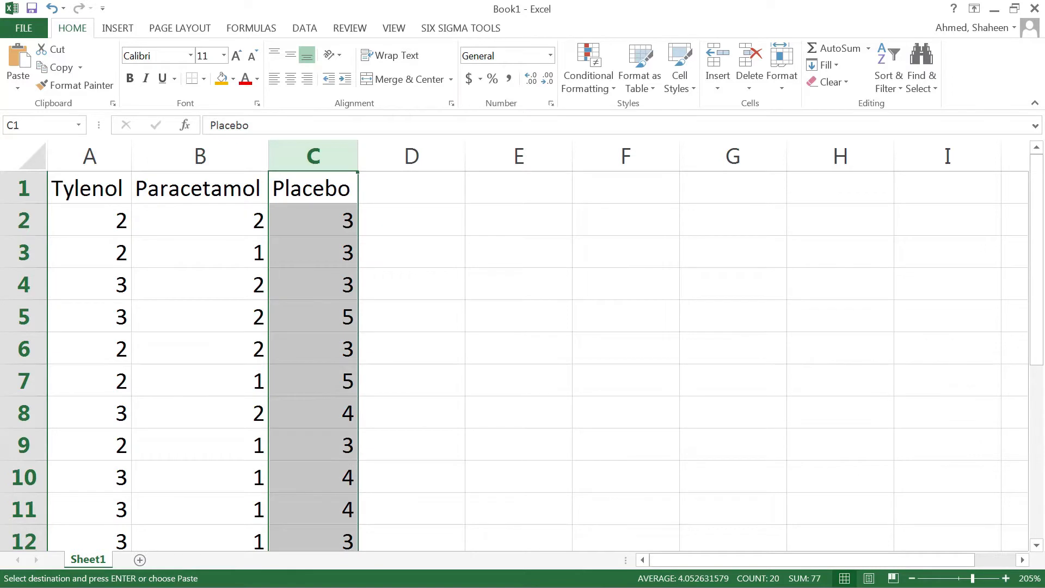
pyautogui.hotkey('alt', 'Tab')
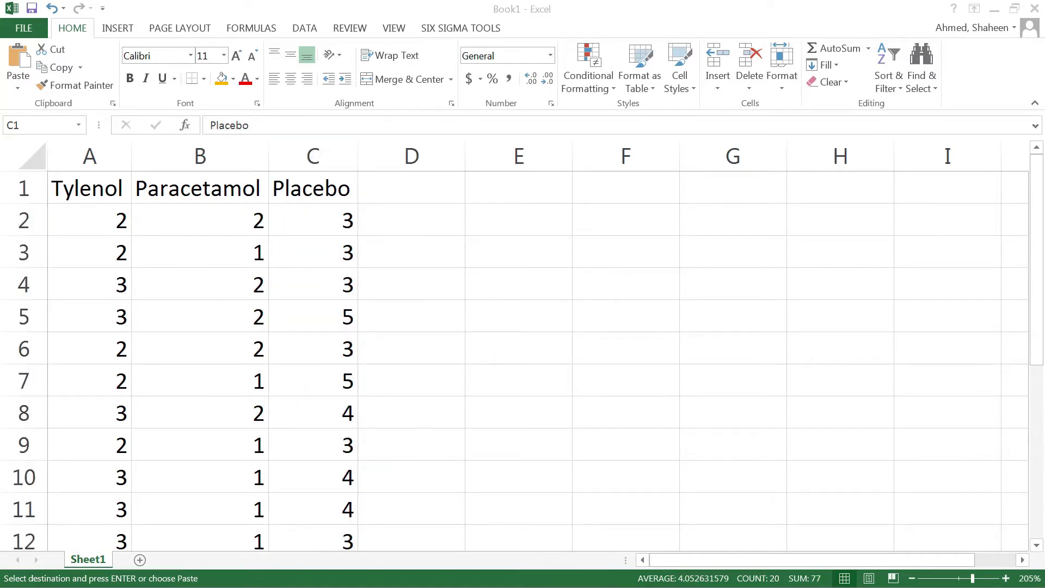
pyautogui.hotkey('alt', 'Tab')
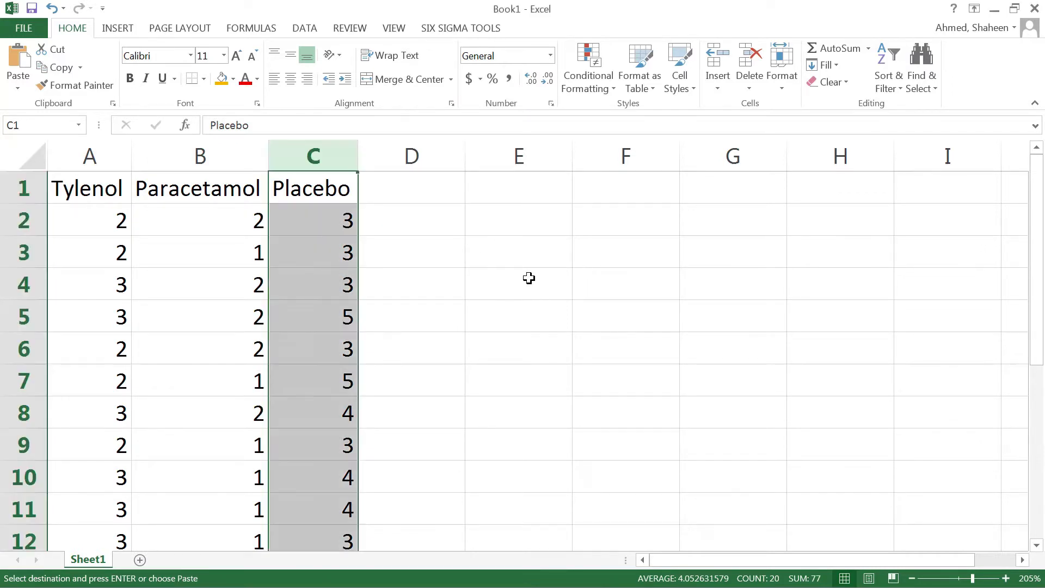
# Enter the heading 'Step #1. Introduction.' in D2.
pyautogui.click(426, 221)
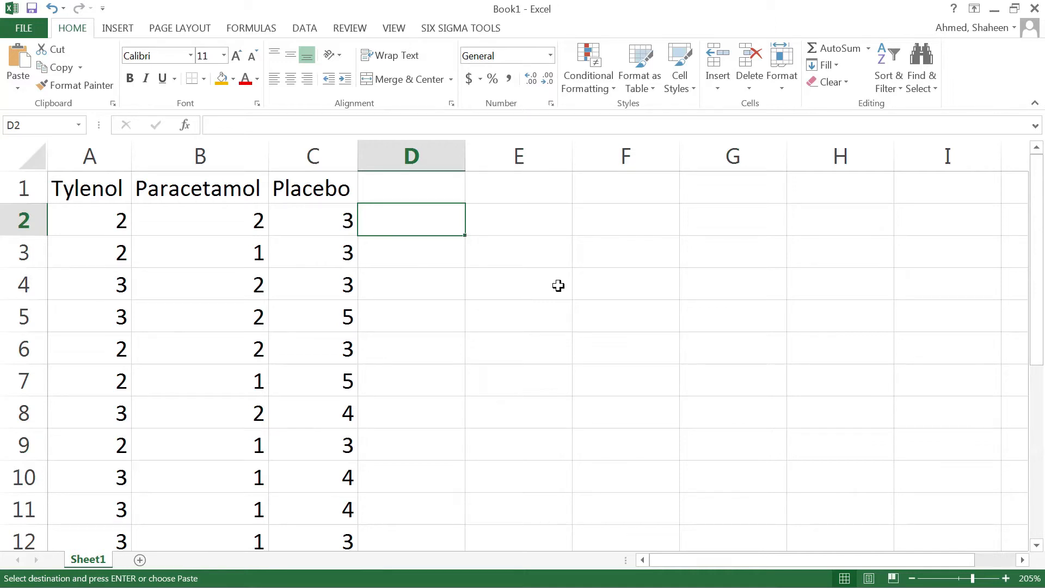
pyautogui.write('Step ')
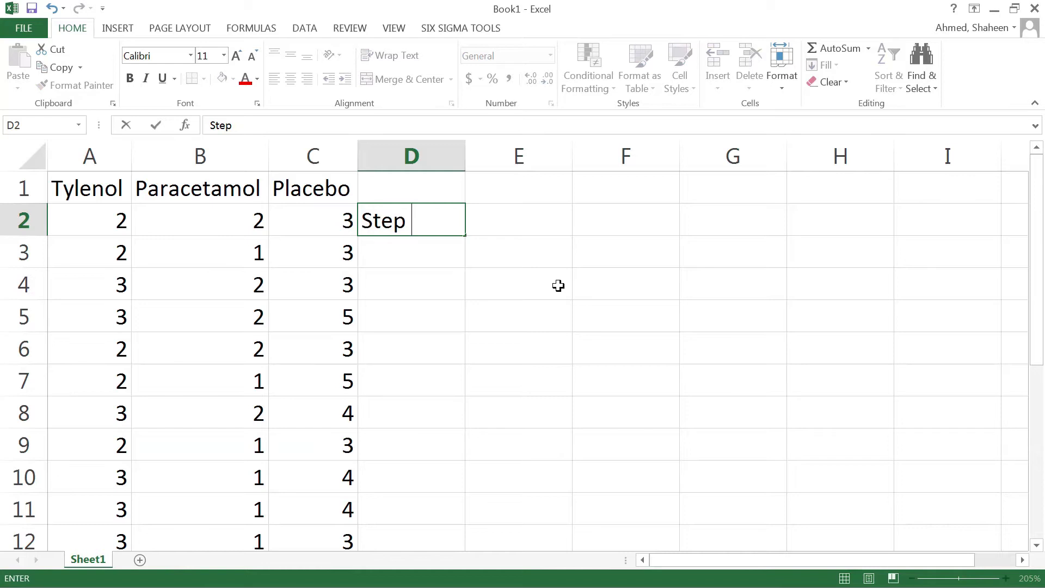
pyautogui.write('#1. Intr')
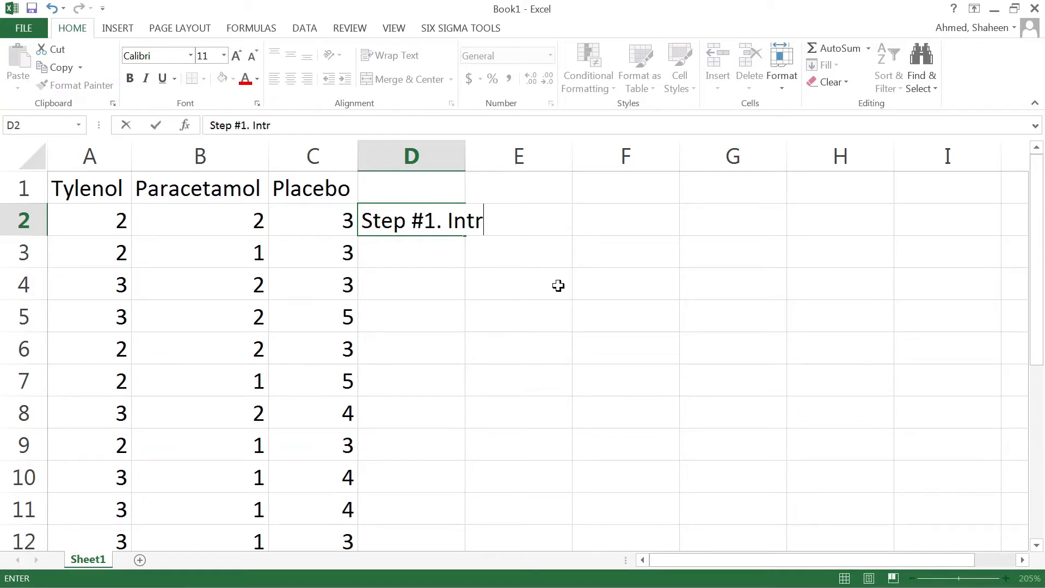
pyautogui.write('oduction.')
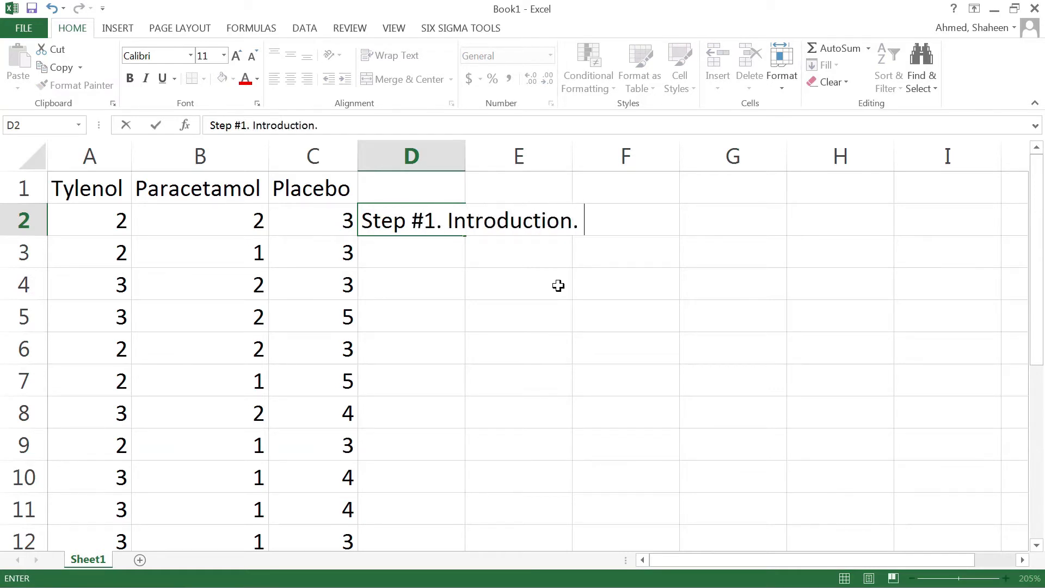
pyautogui.press('Return')
# Write 'Null Hypothesis, H0: mu_Ty=mu_Pa=mu_Placebo' in D3.
pyautogui.write('Hp')
pyautogui.press('BackSpace')
pyautogui.write('y')
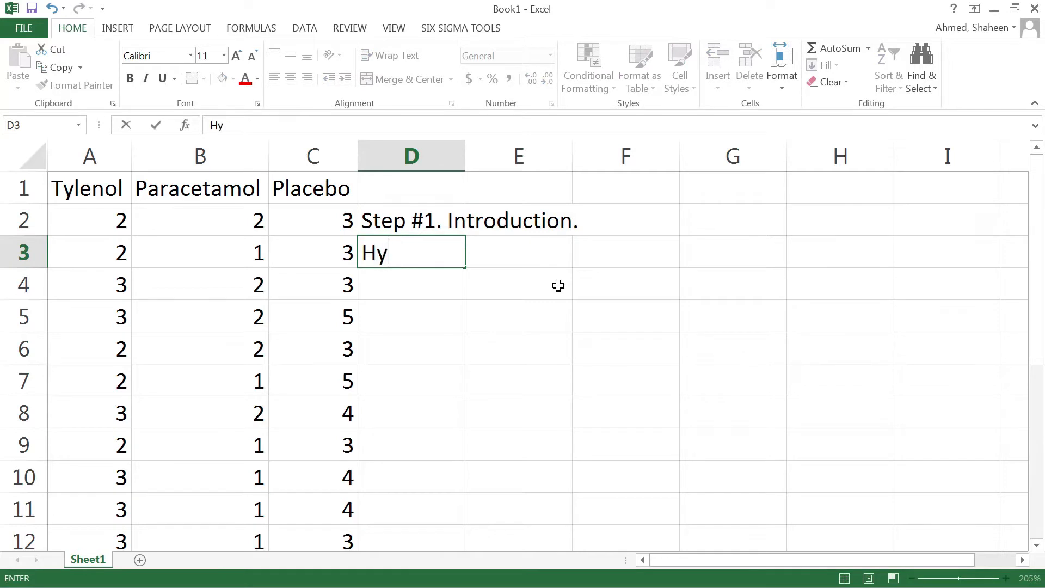
pyautogui.write('pothesis')
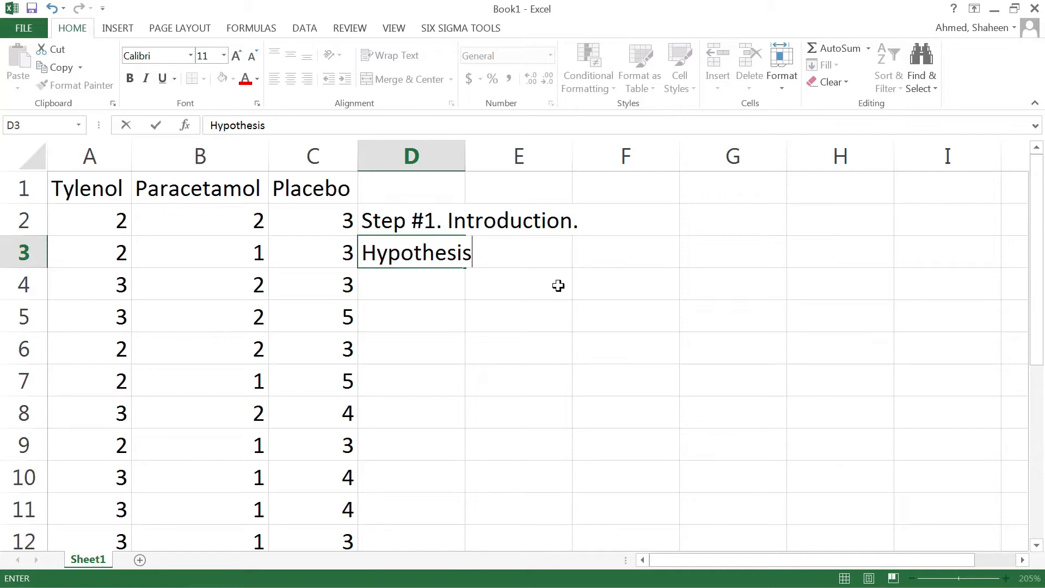
pyautogui.click(361, 256)
pyautogui.write('Null')
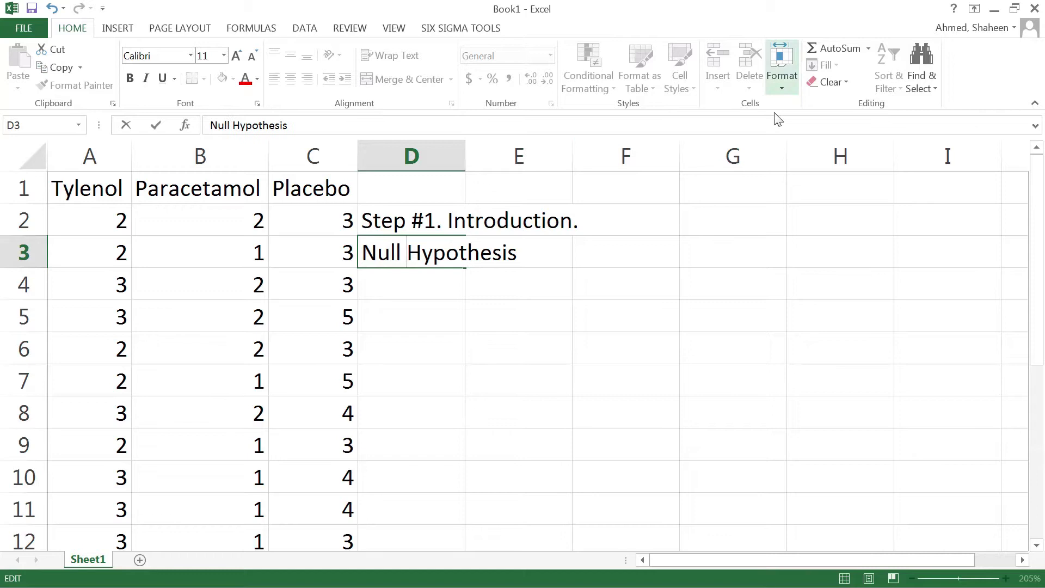
pyautogui.press('End')
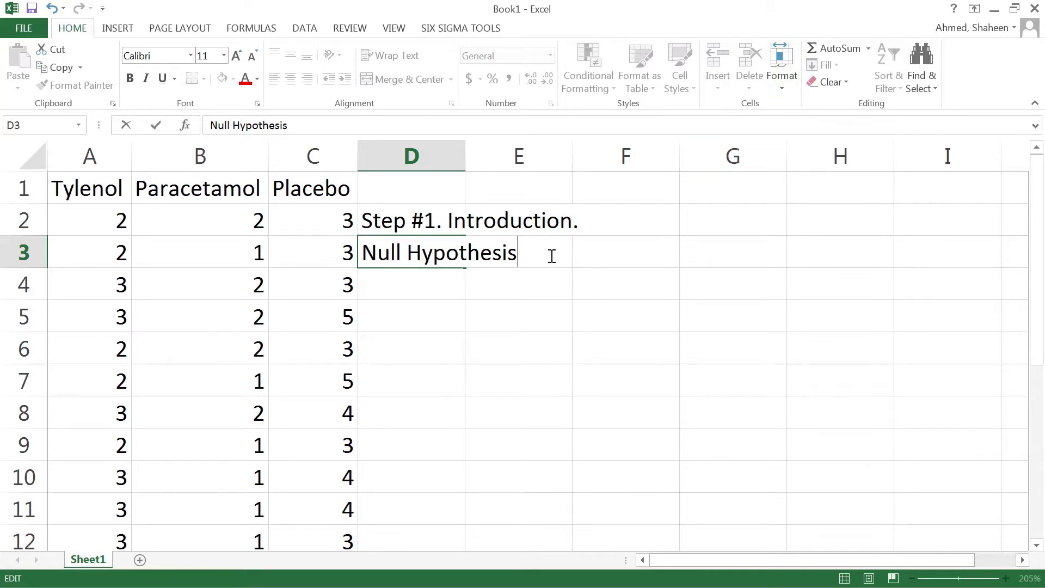
pyautogui.write(', H0: mu_')
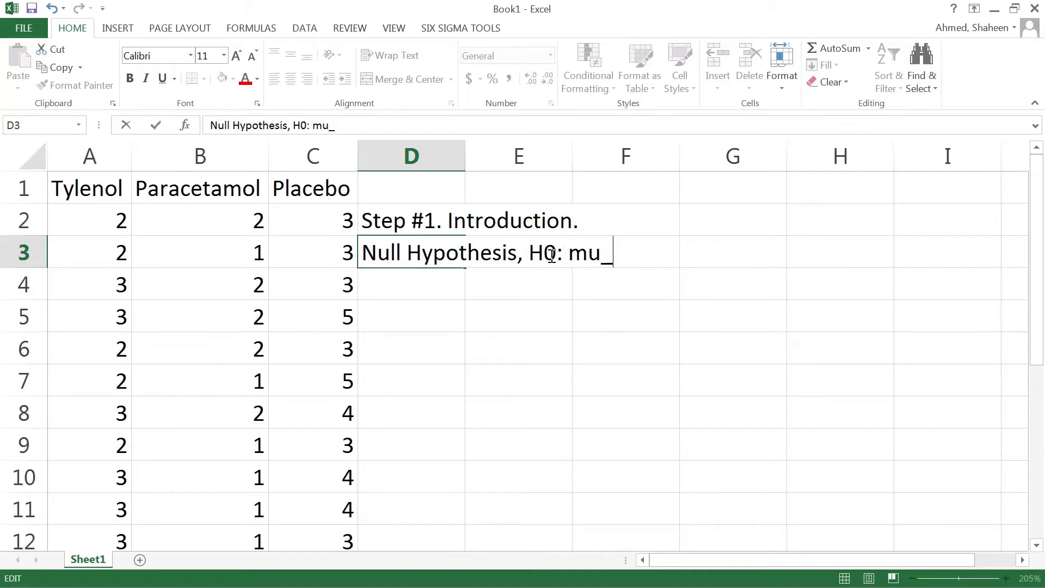
pyautogui.write('Ty')
pyautogui.write('=')
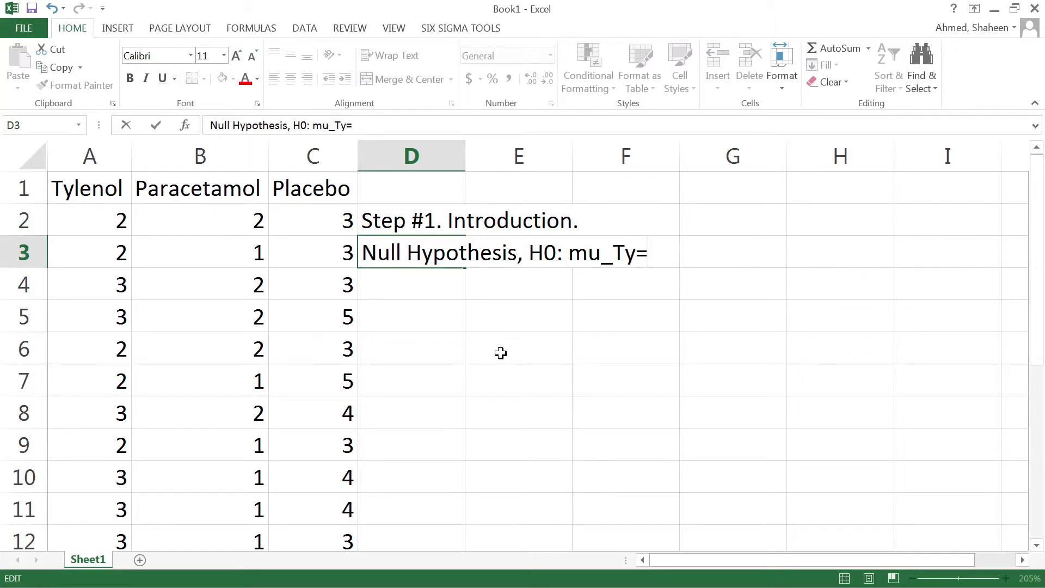
pyautogui.write('mu_Pa')
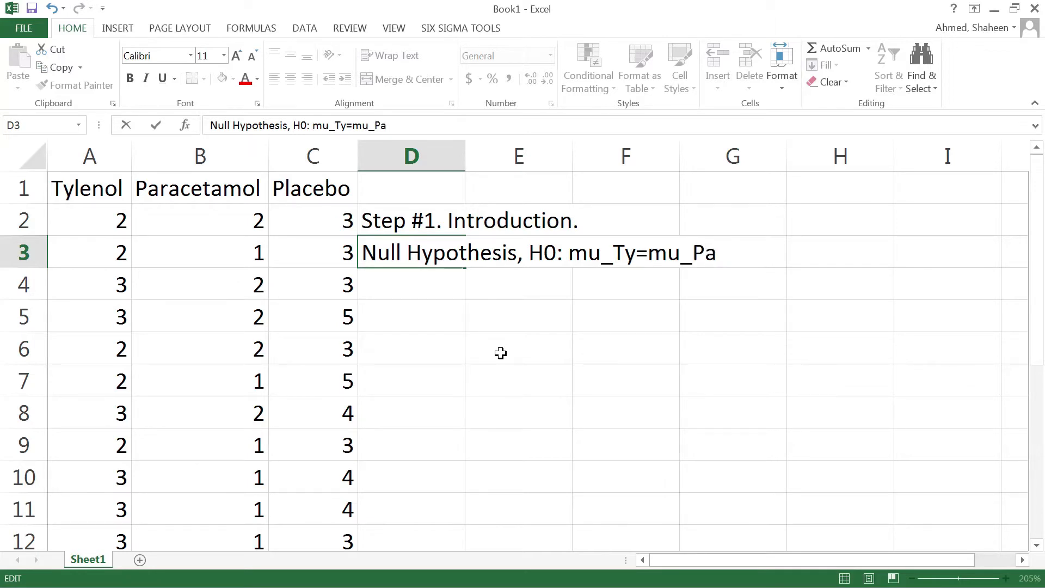
pyautogui.write('=M')
pyautogui.press('BackSpace')
pyautogui.write('mu_Pla')
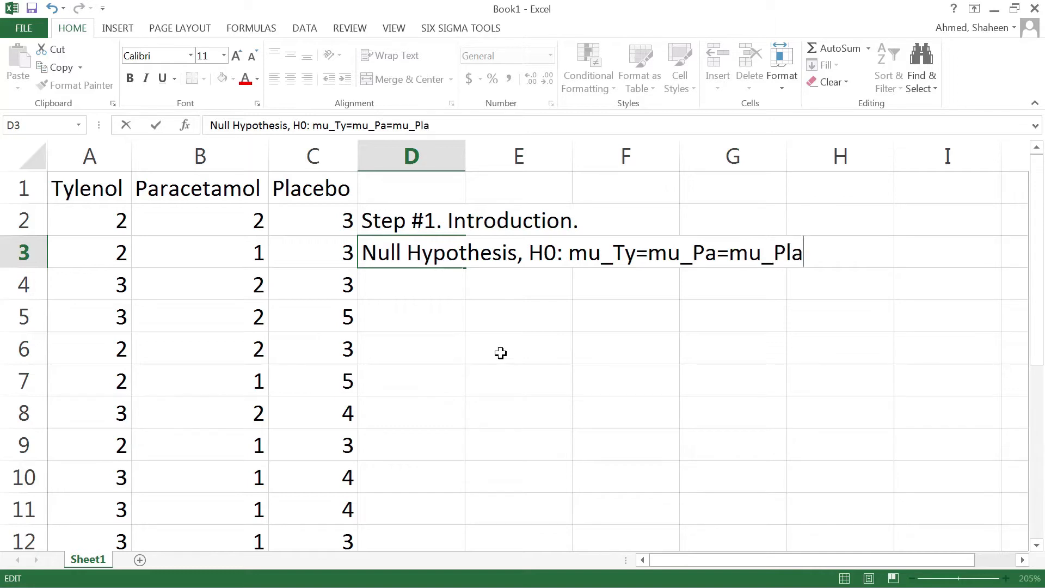
pyautogui.write('cebo')
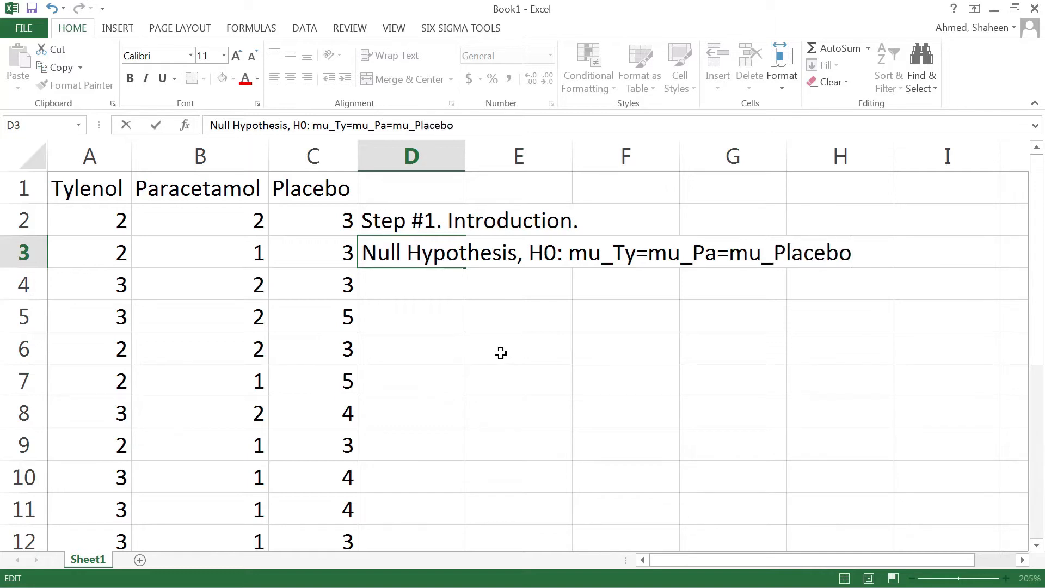
# Enter 'Althernative Hypothesis: Any of the pair is not equal.' in D4.
pyautogui.press('Return')
pyautogui.write('Al')
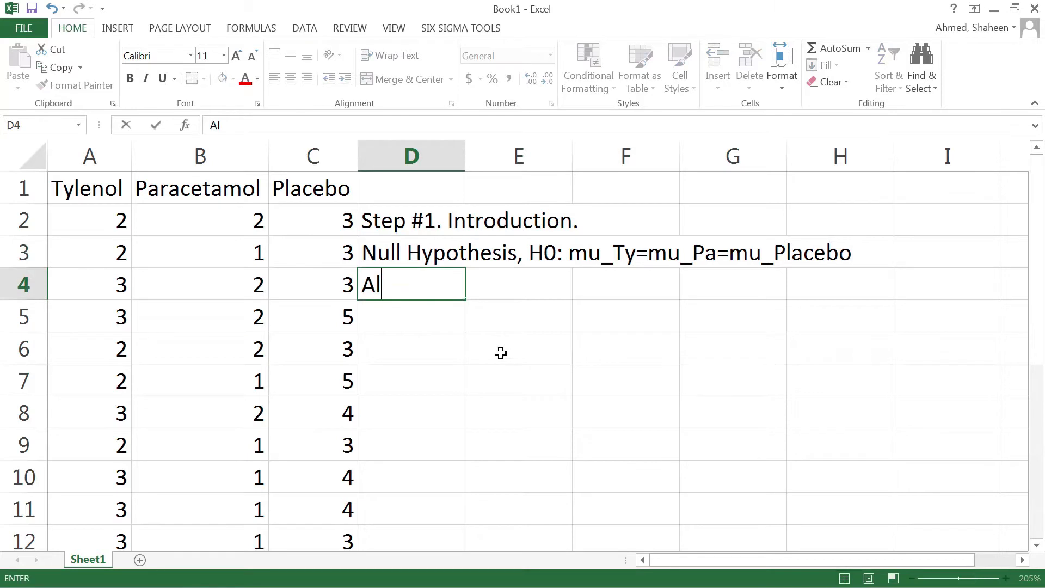
pyautogui.write('thernative ')
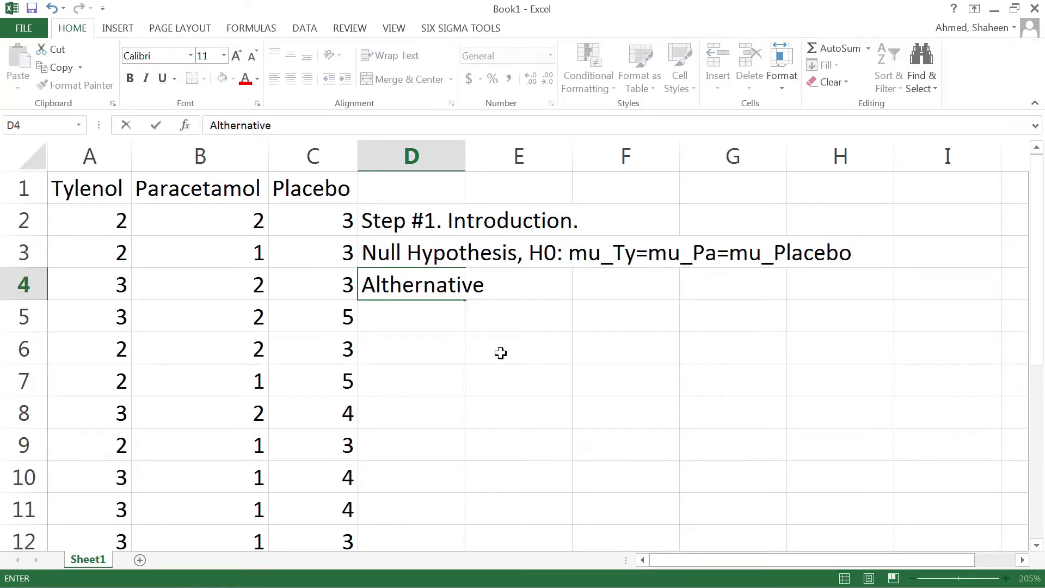
pyautogui.write('Hypothesis: ')
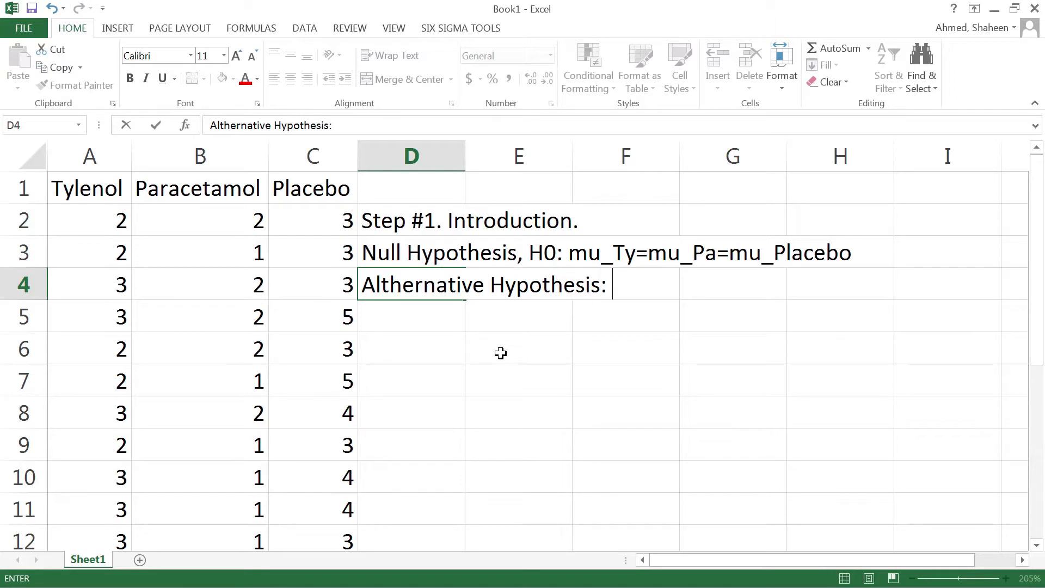
pyautogui.write('Any of th e')
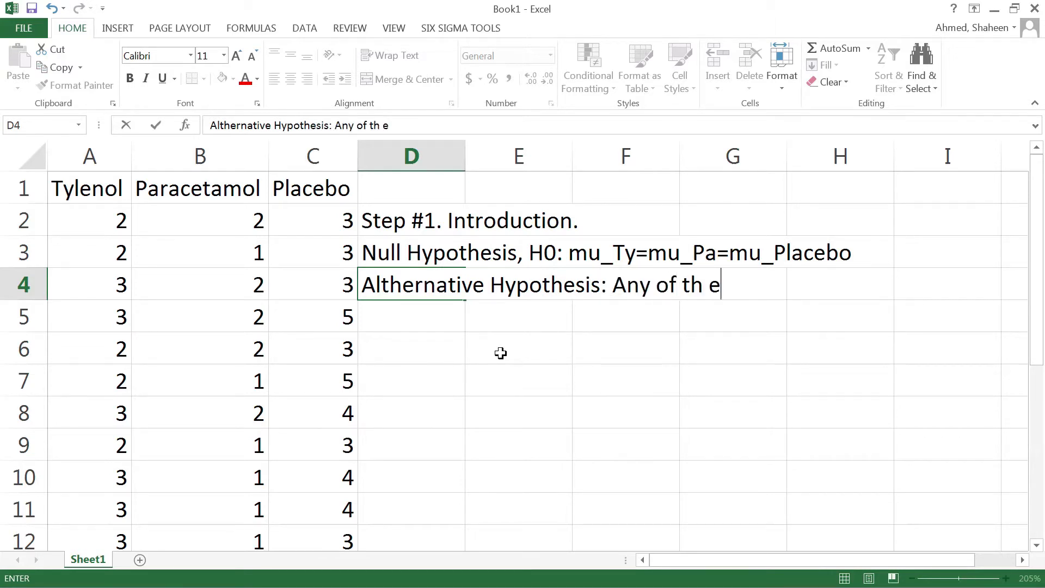
pyautogui.press('BackSpace')
pyautogui.press('BackSpace')
pyautogui.write('e pair is not eq')
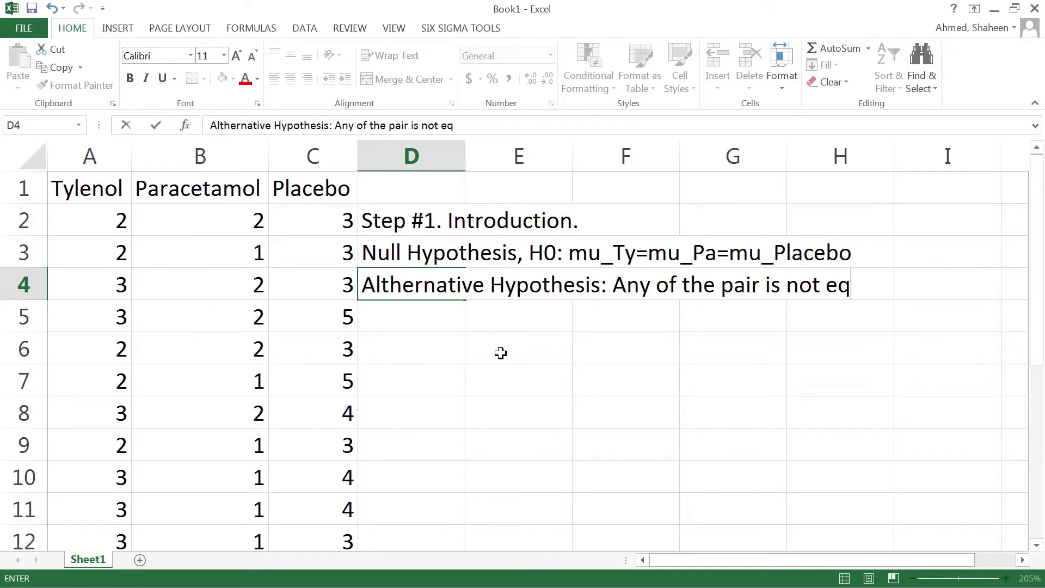
pyautogui.write('ual.')
# Bold the Step #1 heading and type 'Step #2 Method: Analysis of Variace (ANOVA)' in D6.
pyautogui.click(405, 220)
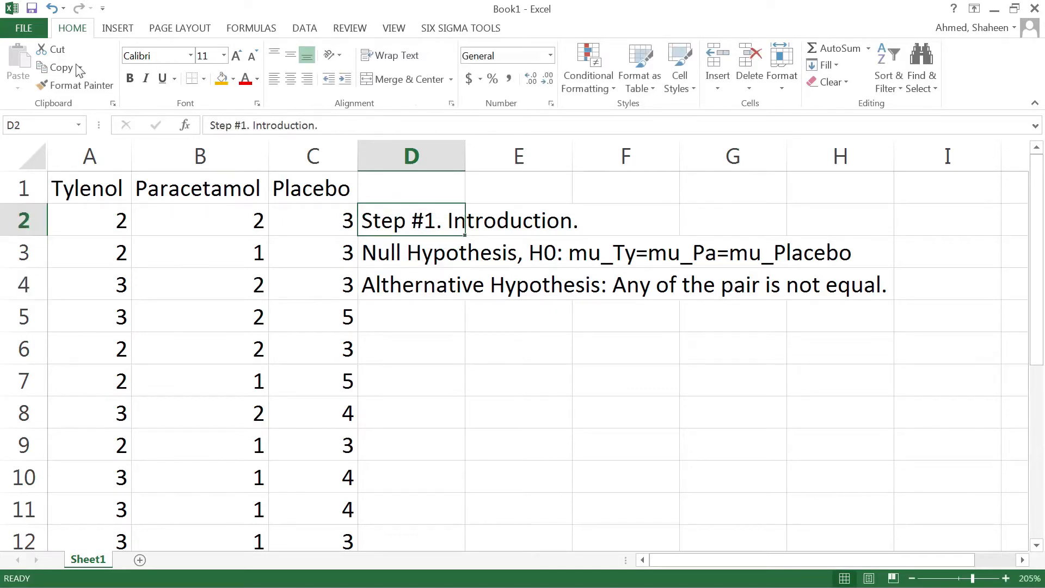
pyautogui.click(130, 78)
pyautogui.click(431, 338)
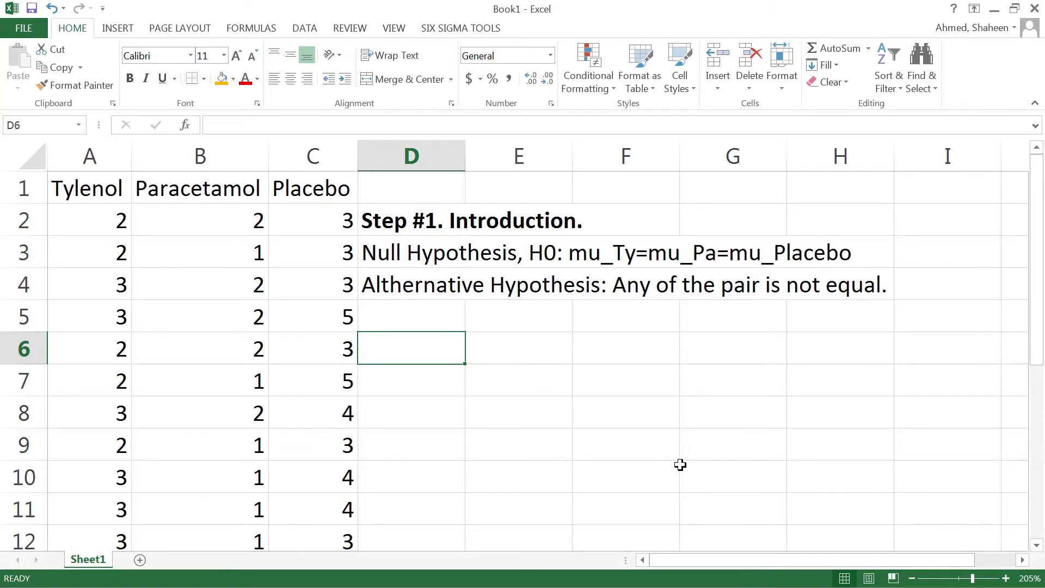
pyautogui.write('Step ')
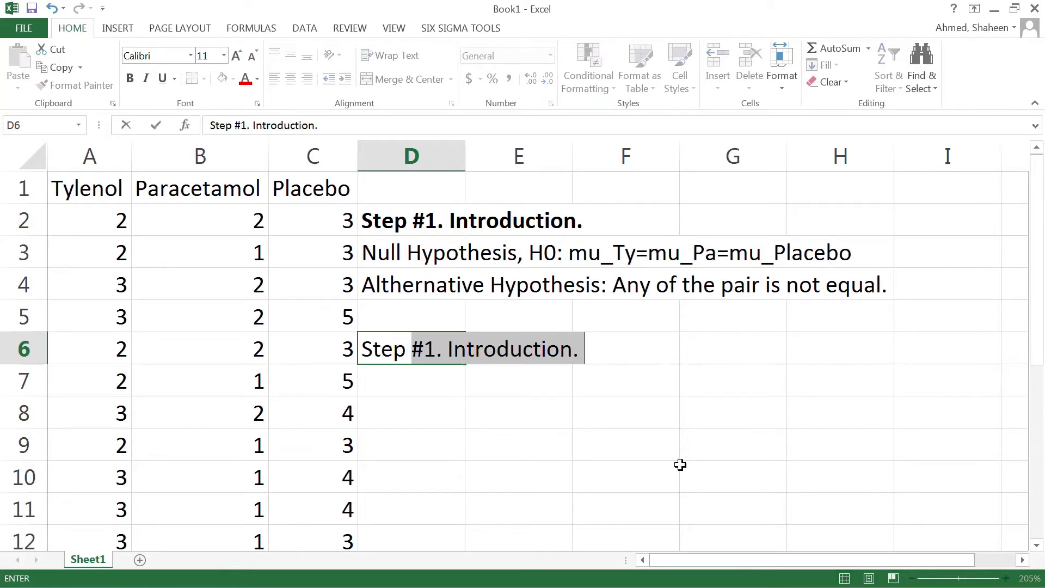
pyautogui.write('#2 me')
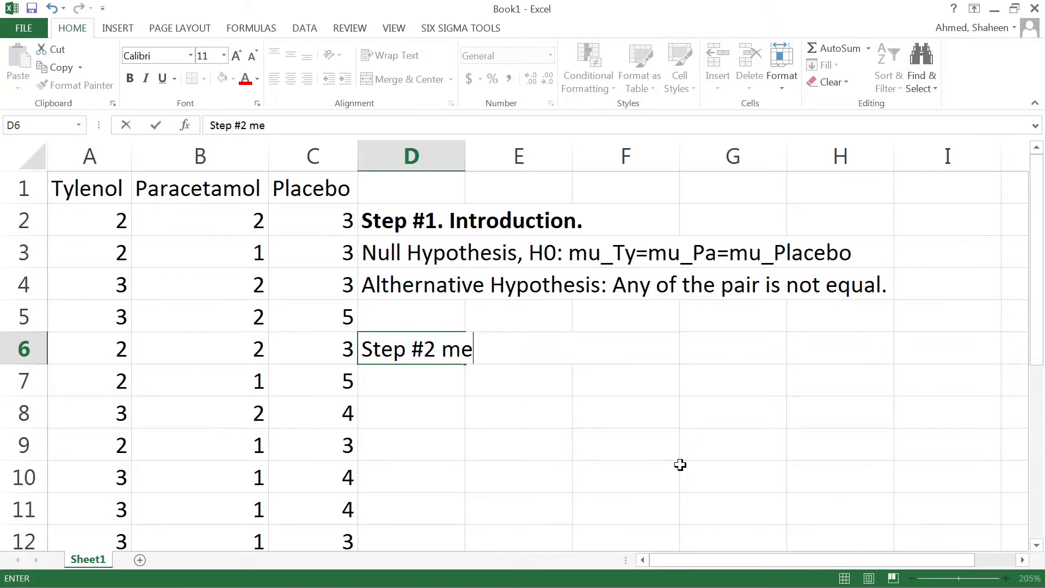
pyautogui.press('BackSpace')
pyautogui.press('BackSpace')
pyautogui.write('Meto')
pyautogui.press('BackSpace')
pyautogui.write('hod :')
pyautogui.press('BackSpace')
pyautogui.press('BackSpace')
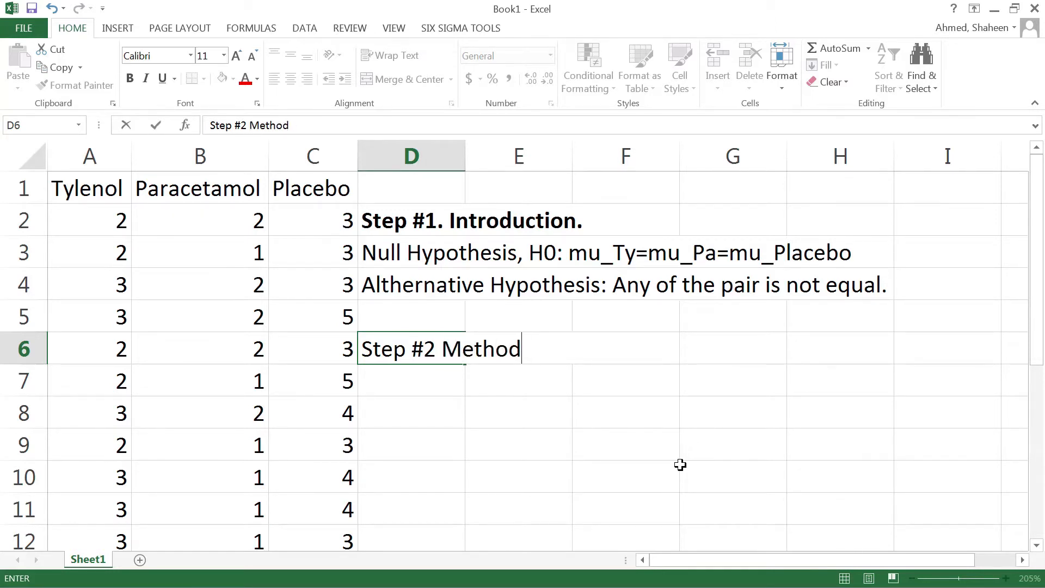
pyautogui.write(': Ano')
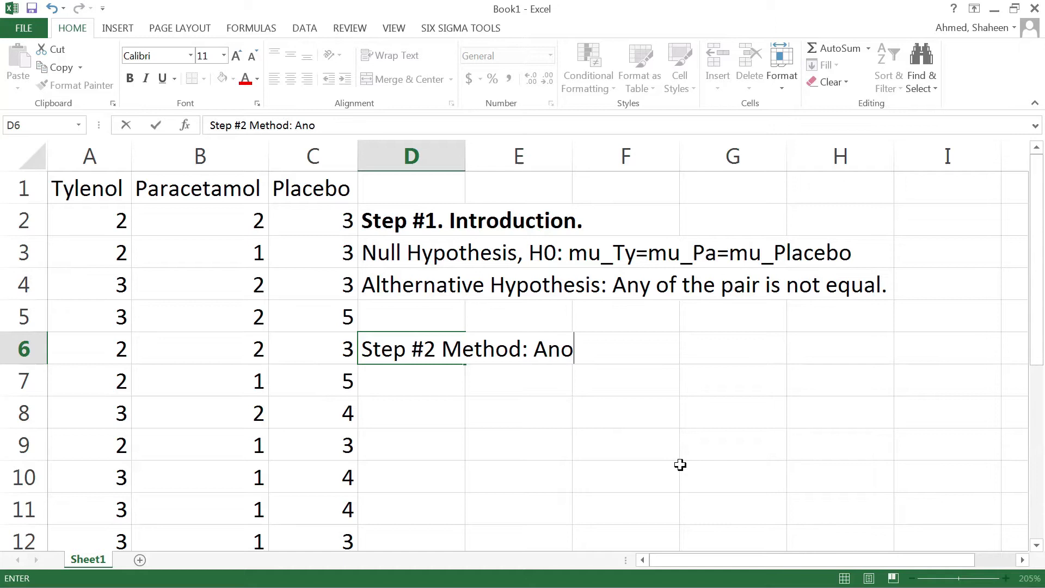
pyautogui.press('BackSpace')
pyautogui.press('BackSpace')
pyautogui.write('nalysi')
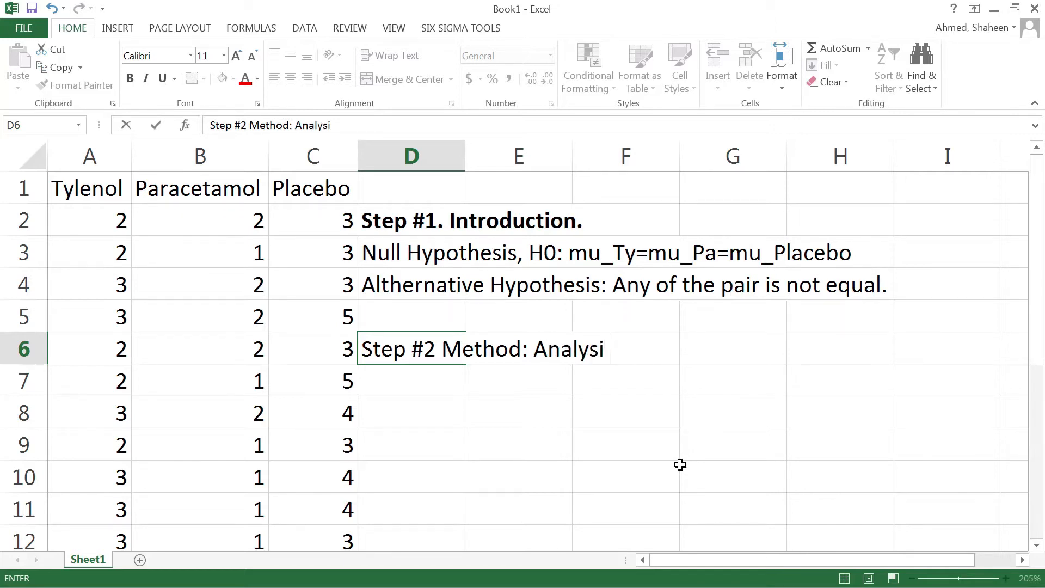
pyautogui.write('s of Variac')
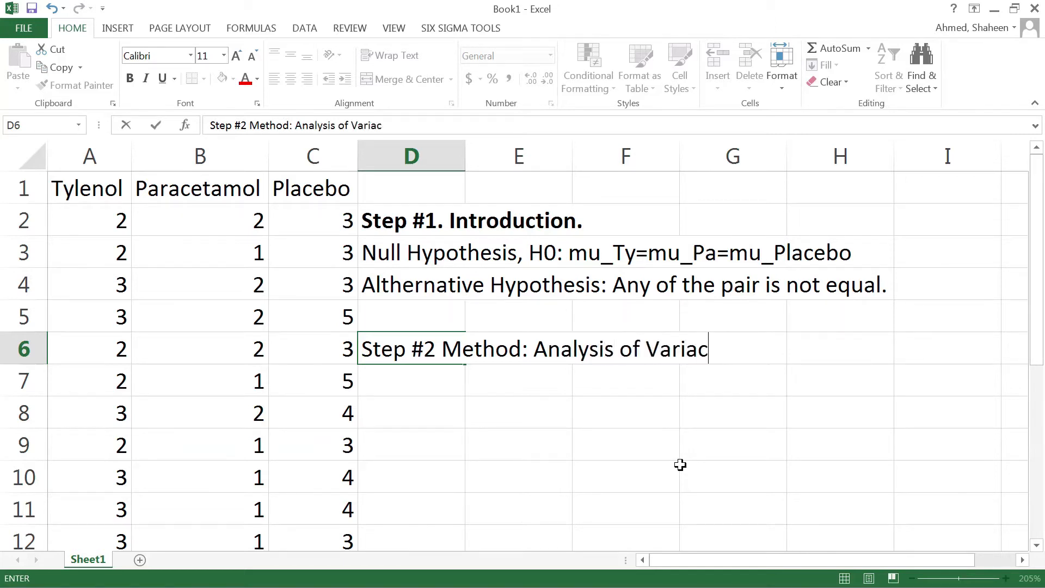
pyautogui.write('e (ANOVA)')
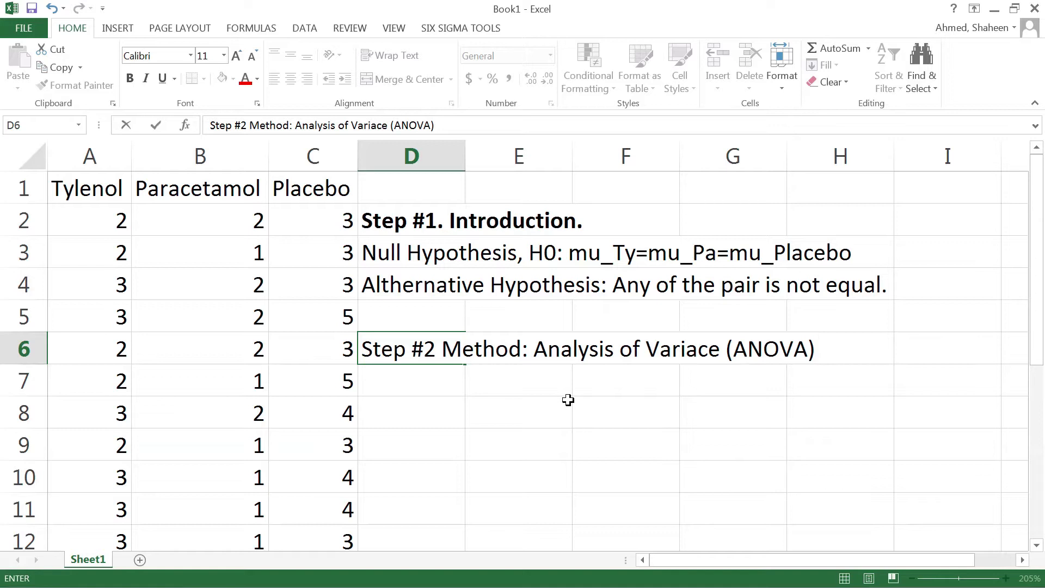
pyautogui.press('Return')
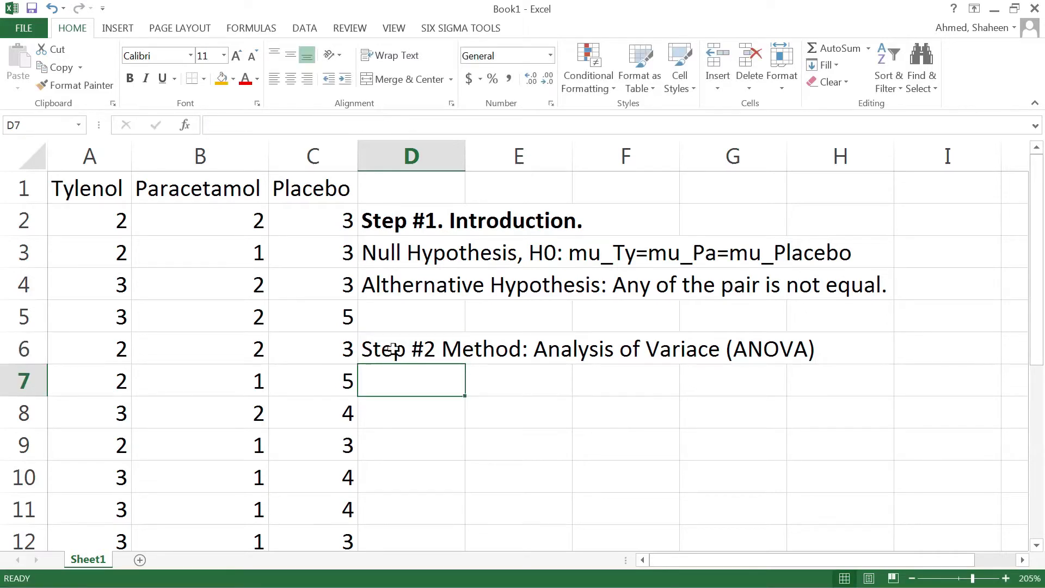
# Make the Step #2 heading in D6 bold, then reopen it for editing.
pyautogui.click(417, 336)
pyautogui.click(128, 78)
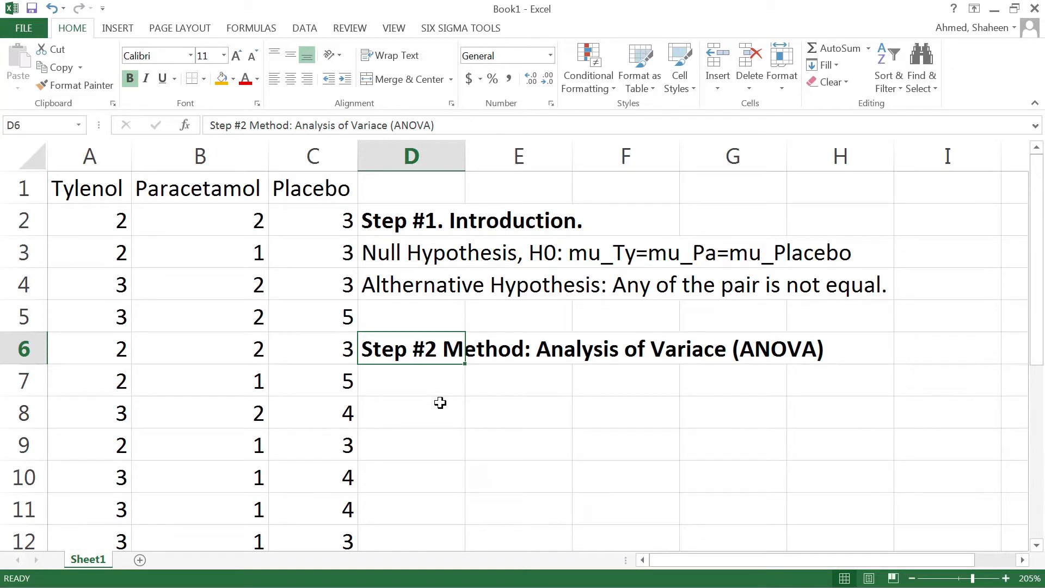
pyautogui.click(440, 402)
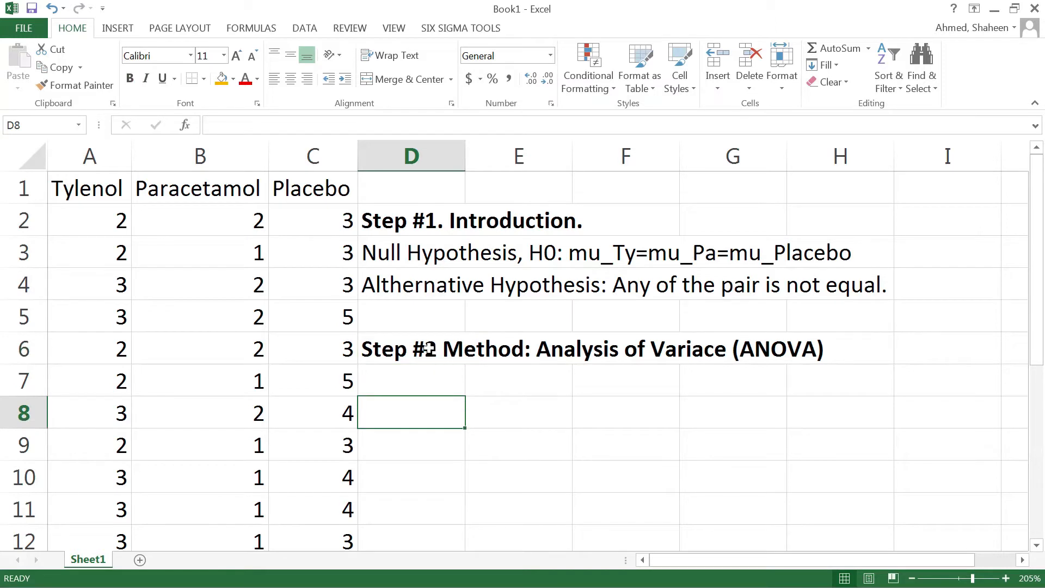
pyautogui.click(429, 348)
pyautogui.doubleClick(430, 348)
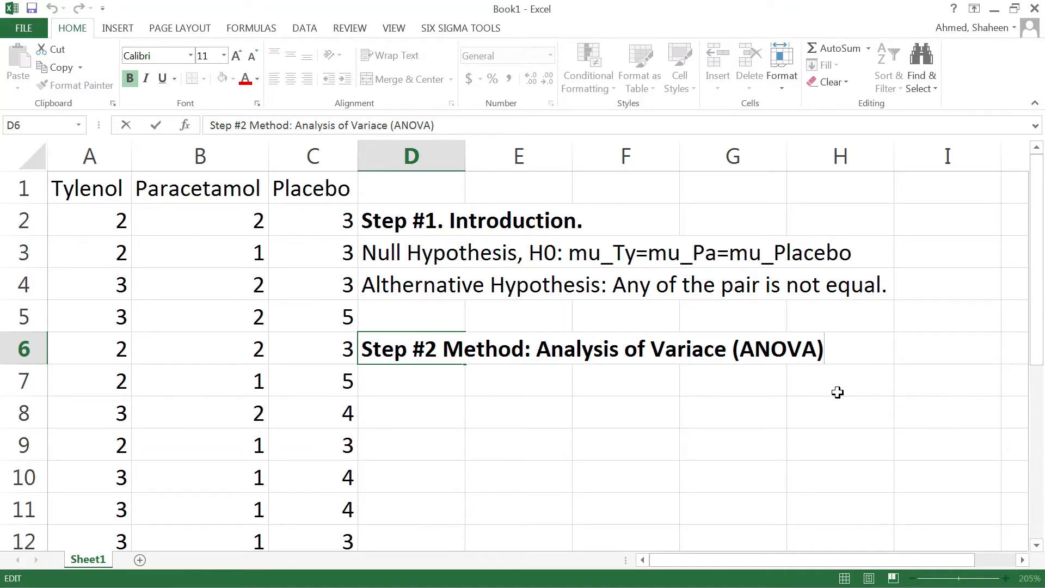
# Write 'Factor = Variable (e.g. Headache Medicine)' in D7.
pyautogui.press('Return')
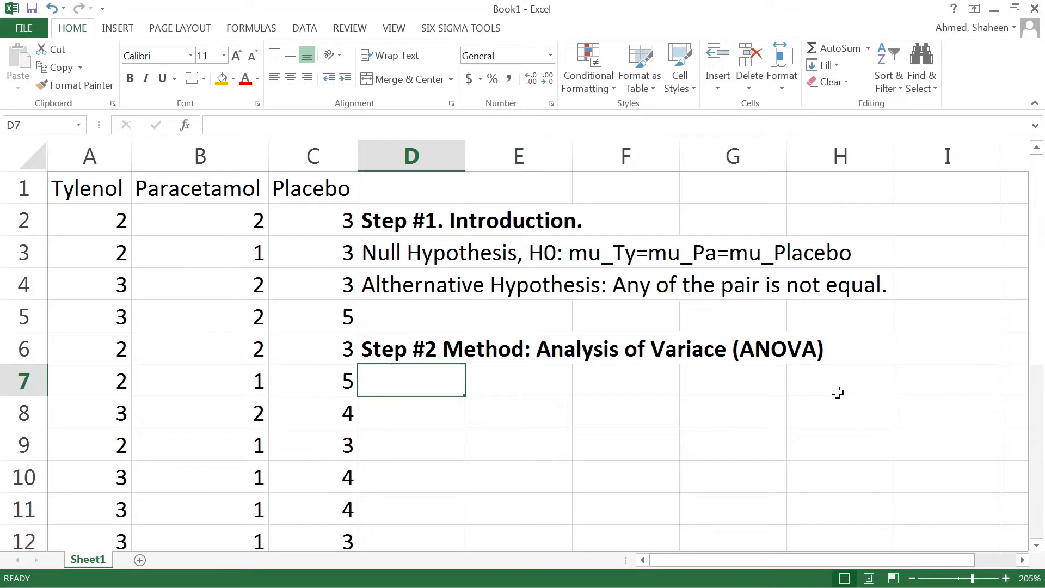
pyautogui.write('fAC')
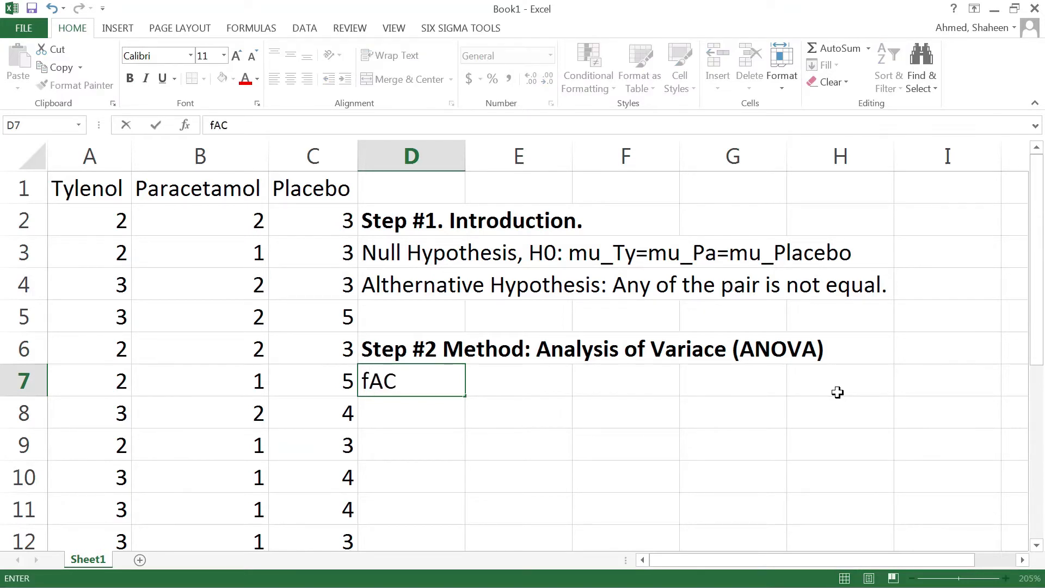
pyautogui.write('TOR ')
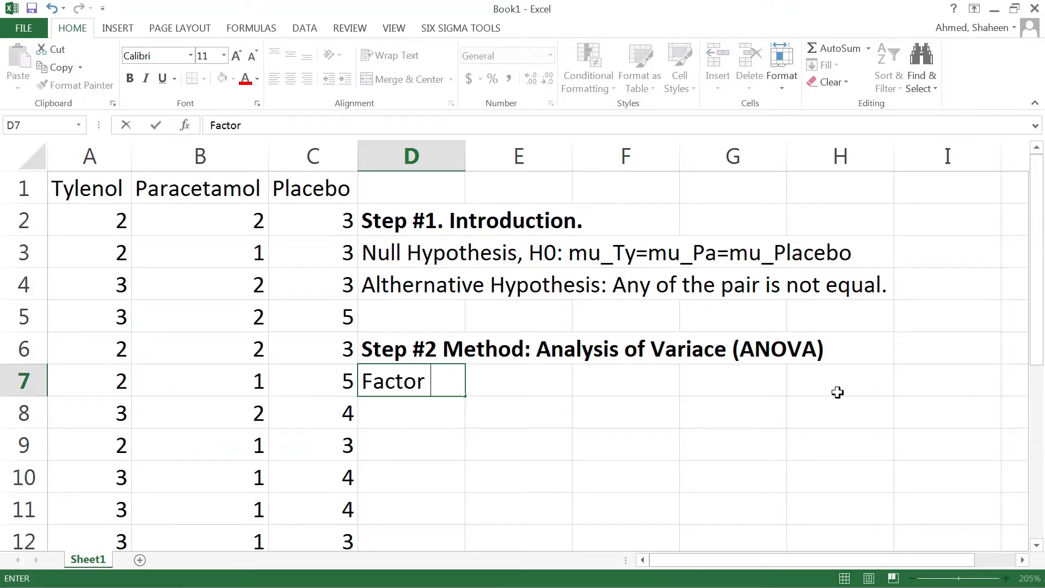
pyautogui.write('= Varialbe')
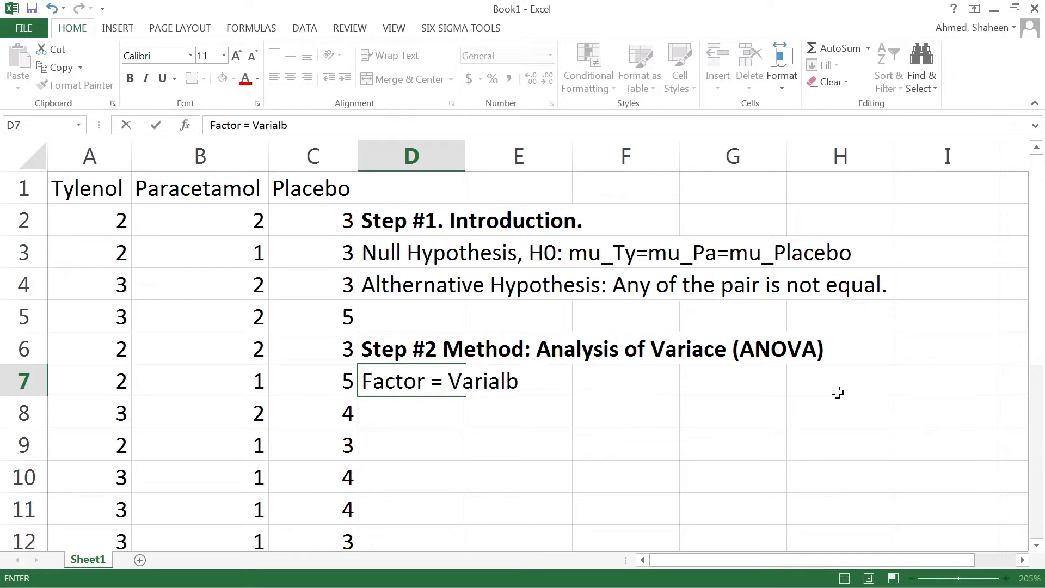
pyautogui.press('BackSpace')
pyautogui.press('BackSpace')
pyautogui.press('BackSpace')
pyautogui.write('ble , tup')
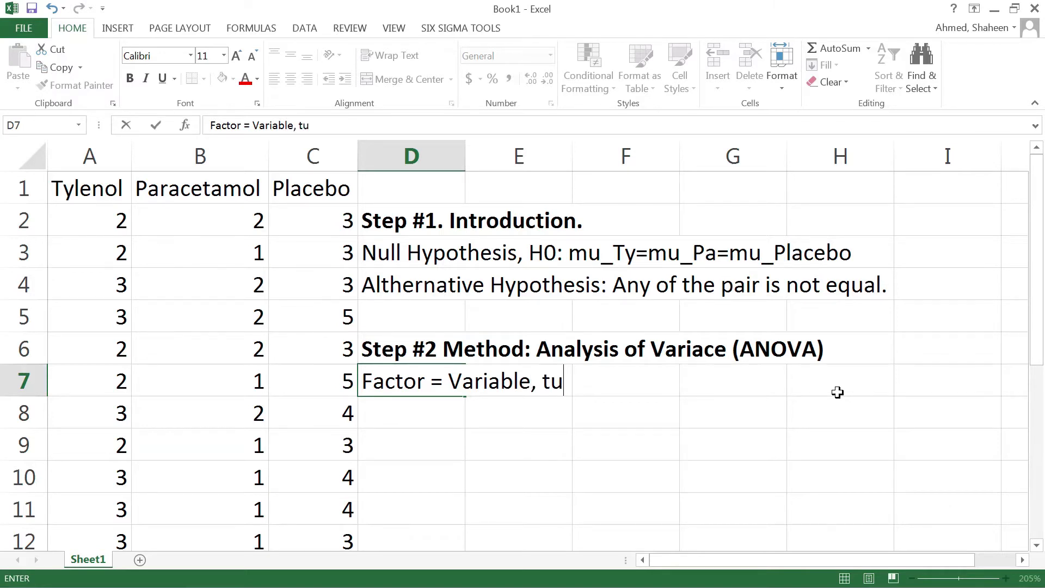
pyautogui.press('BackSpace')
pyautogui.press('BackSpace')
pyautogui.write('y')
pyautogui.press('BackSpace')
pyautogui.press('BackSpace')
pyautogui.press('BackSpace')
pyautogui.press('BackSpace')
pyautogui.write('(e.g. Medicine')
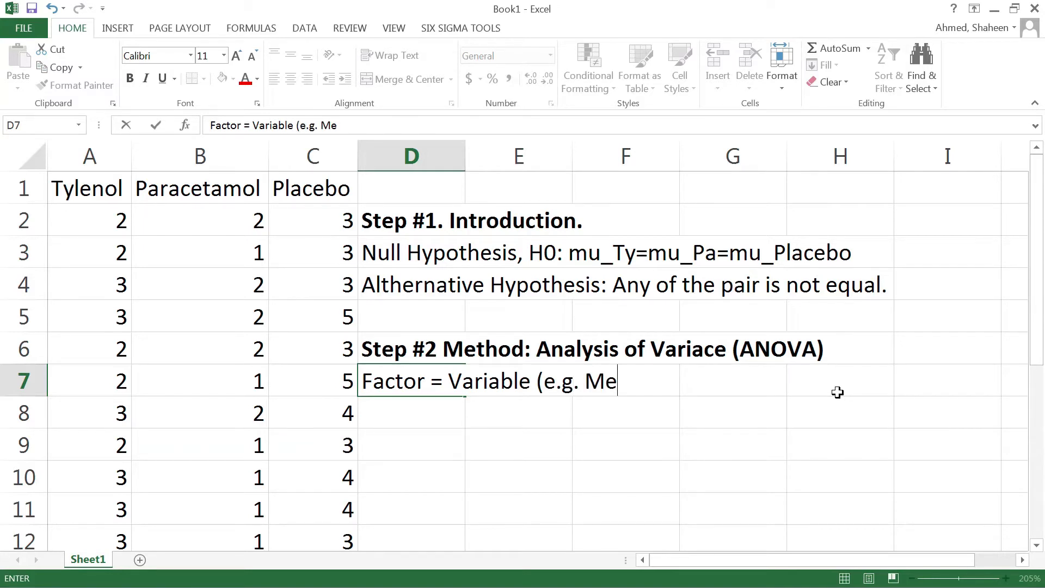
pyautogui.press('BackSpace')
pyautogui.press('BackSpace')
pyautogui.press('BackSpace')
pyautogui.press('BackSpace')
pyautogui.press('BackSpace')
pyautogui.press('BackSpace')
pyautogui.press('BackSpace')
pyautogui.press('BackSpace')
pyautogui.press('BackSpace')
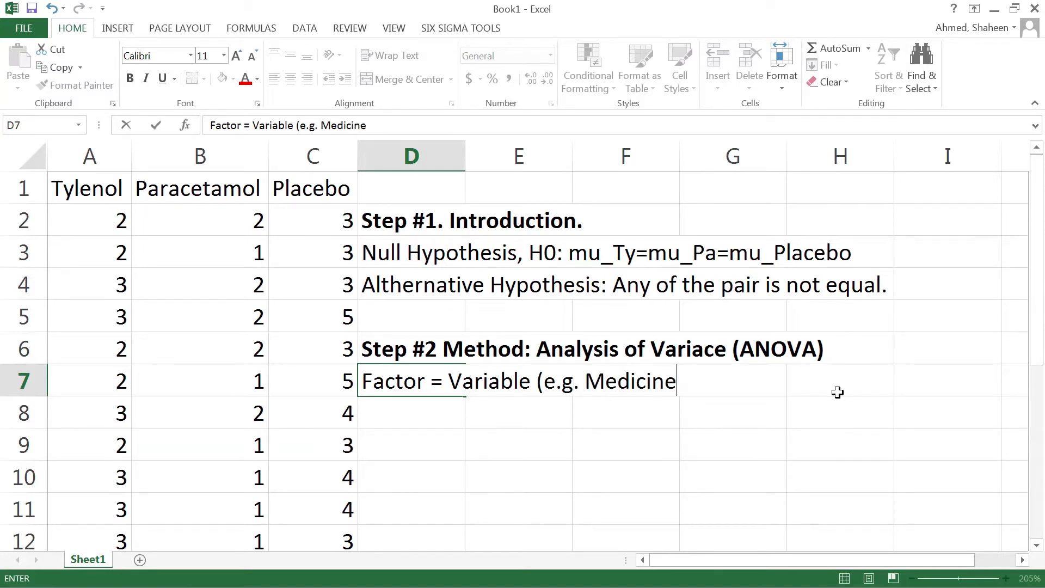
pyautogui.write('Hea')
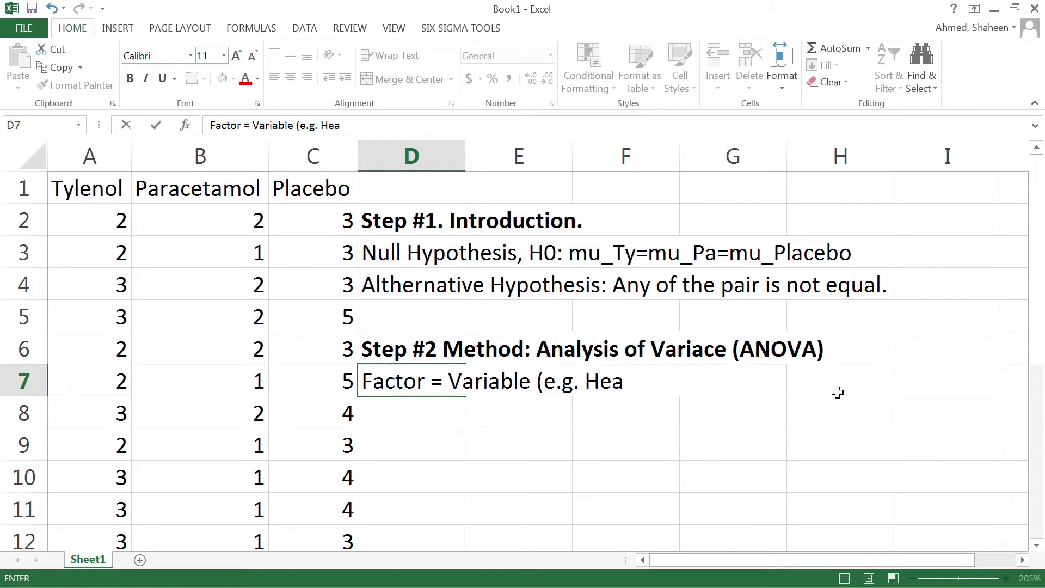
pyautogui.write('dache')
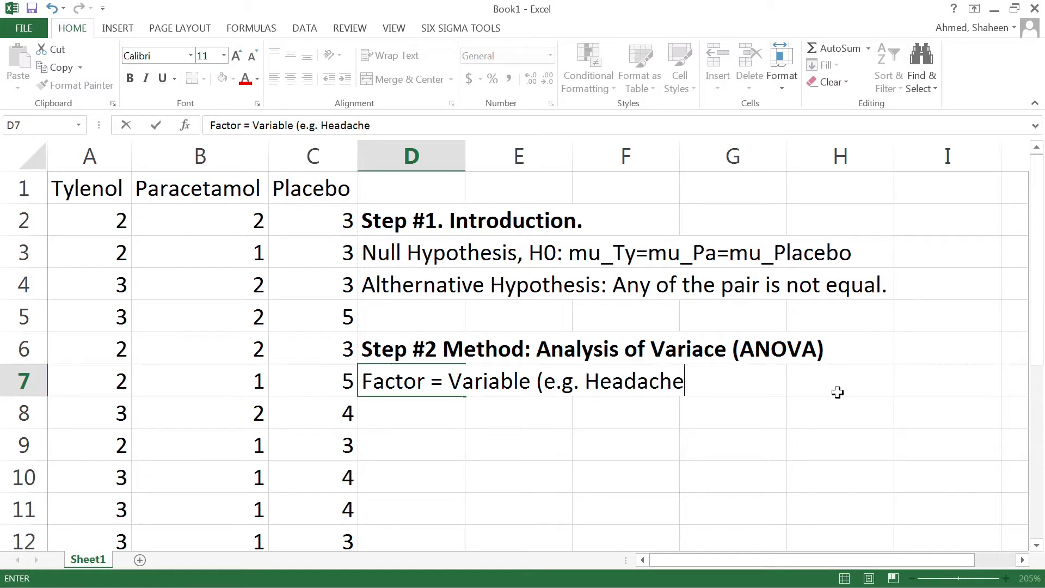
pyautogui.write(' Medica')
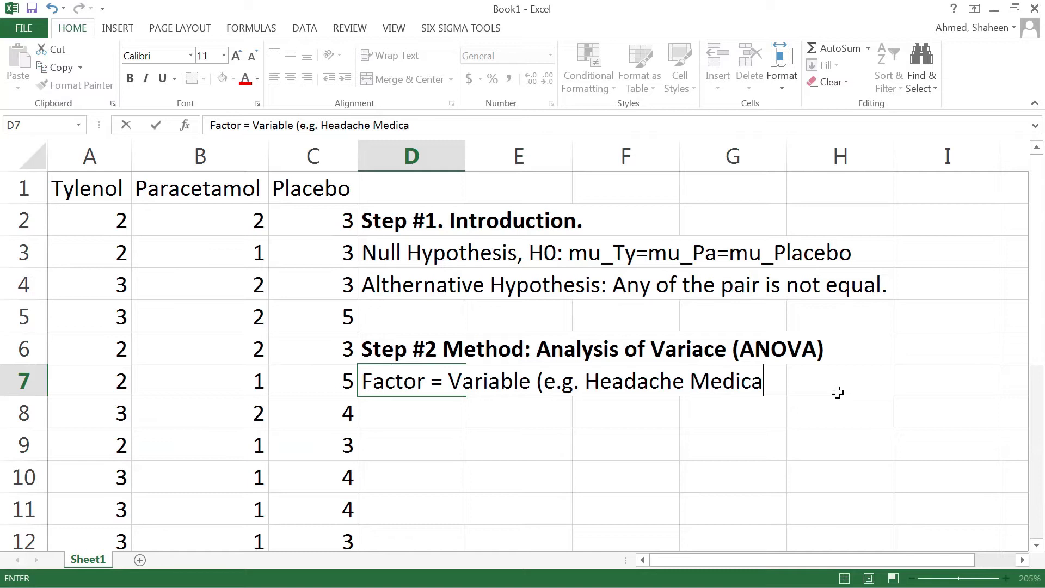
pyautogui.press('BackSpace')
pyautogui.write('ine)')
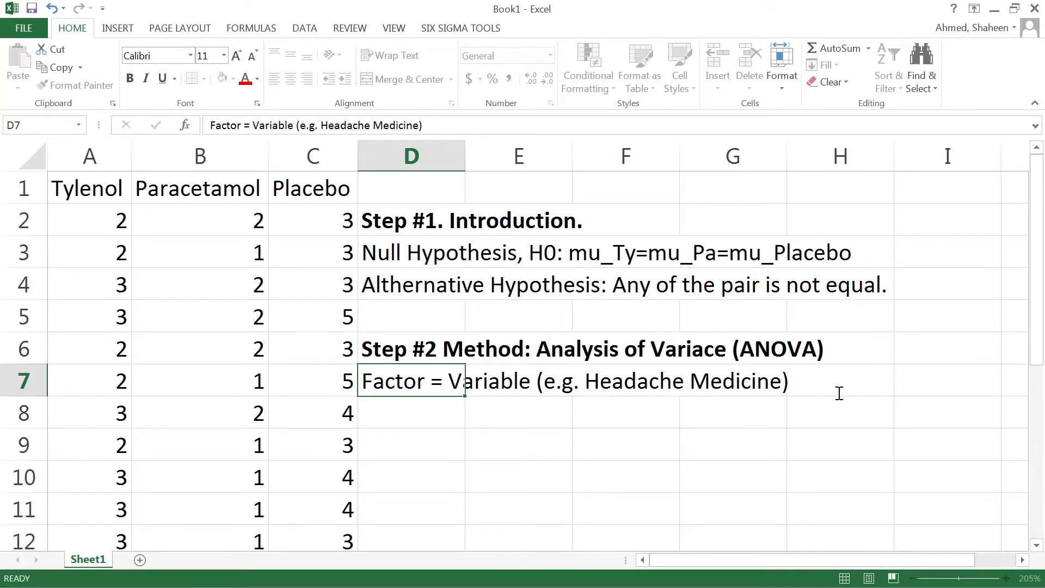
pyautogui.press('Return')
# Write 'Levels of the factor are Tylenol, Paracetamol and Placebo.' in D8.
pyautogui.write('Levels of the factor ')
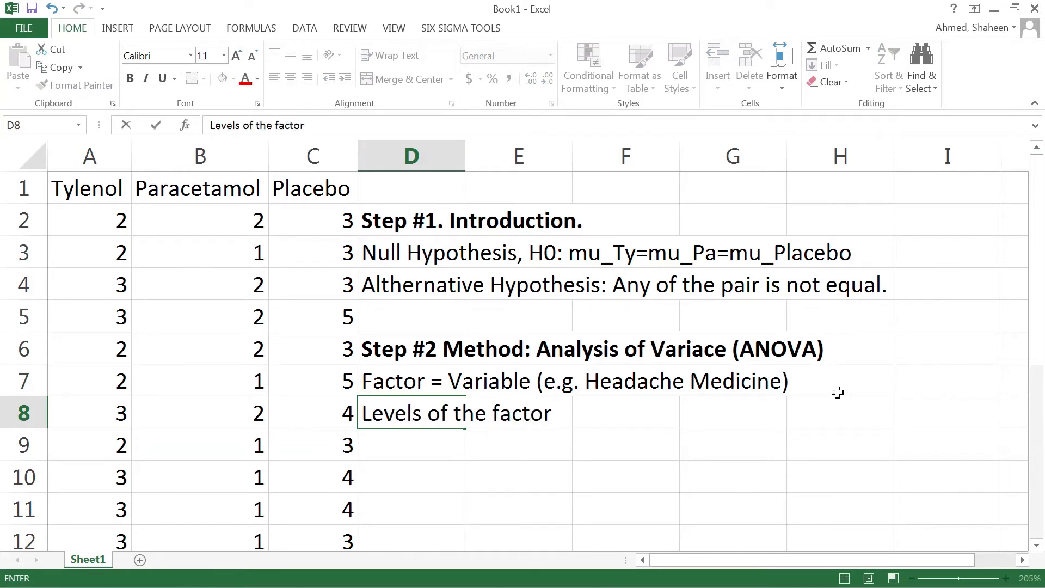
pyautogui.write('are Ty')
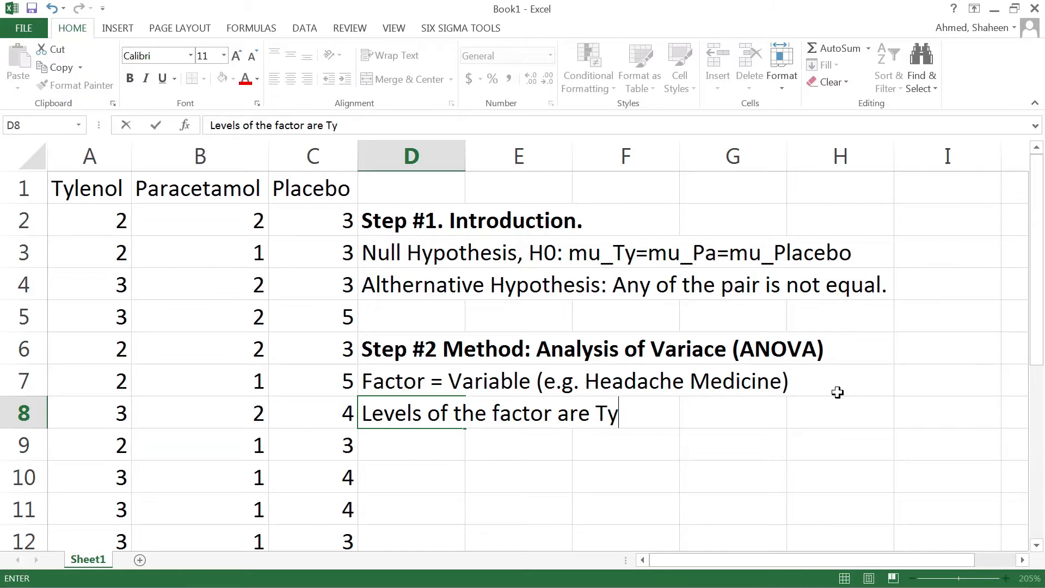
pyautogui.write('lenol')
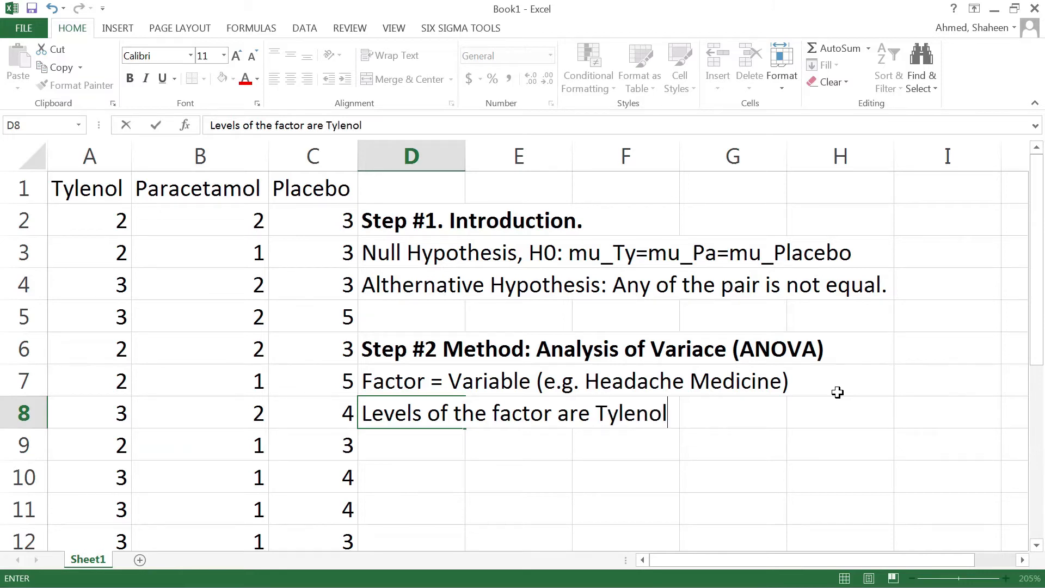
pyautogui.write(', Paracet')
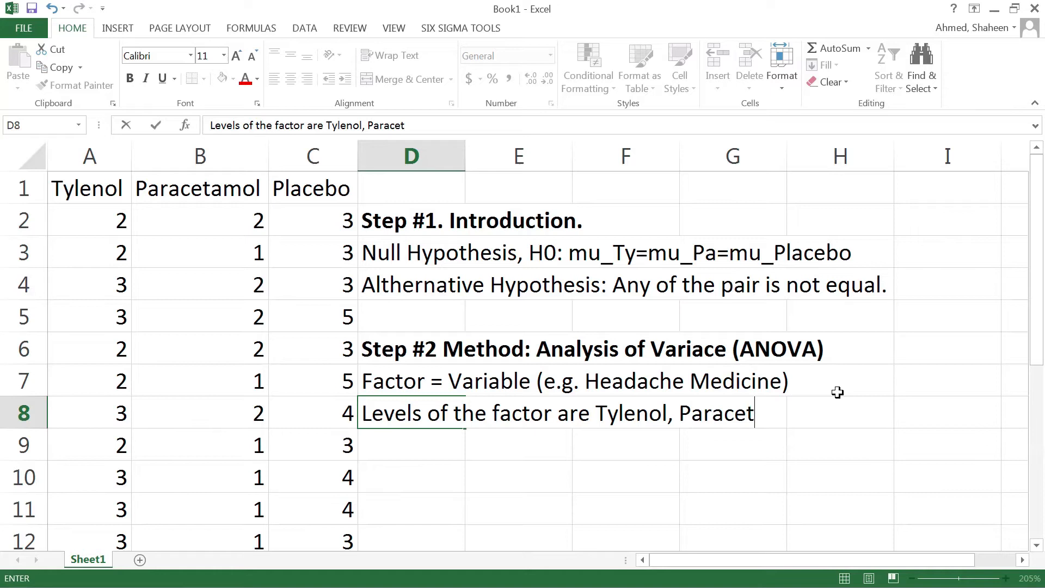
pyautogui.write('amol and Pla')
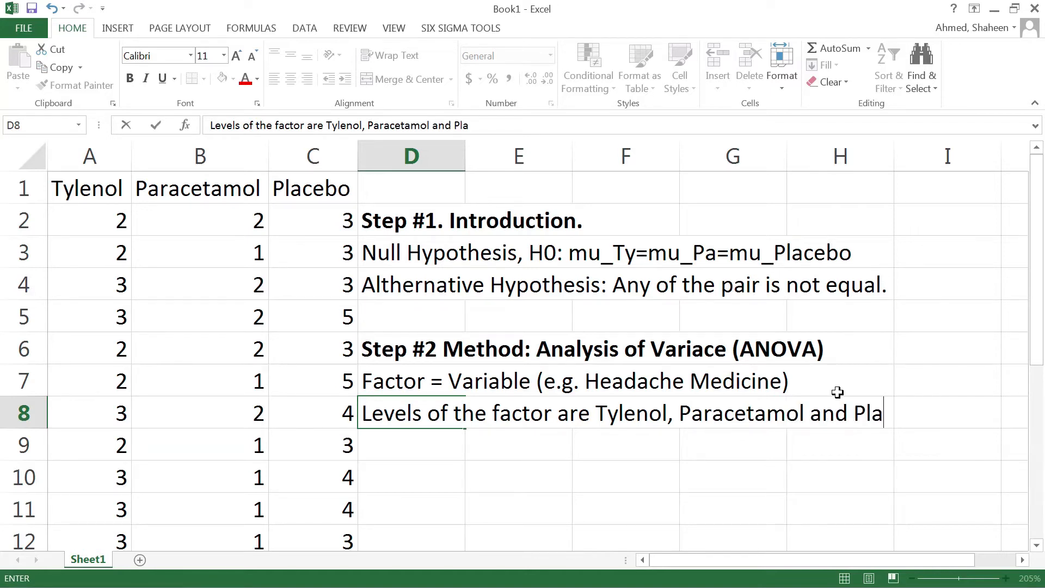
pyautogui.write('cebo.')
pyautogui.press('Return')
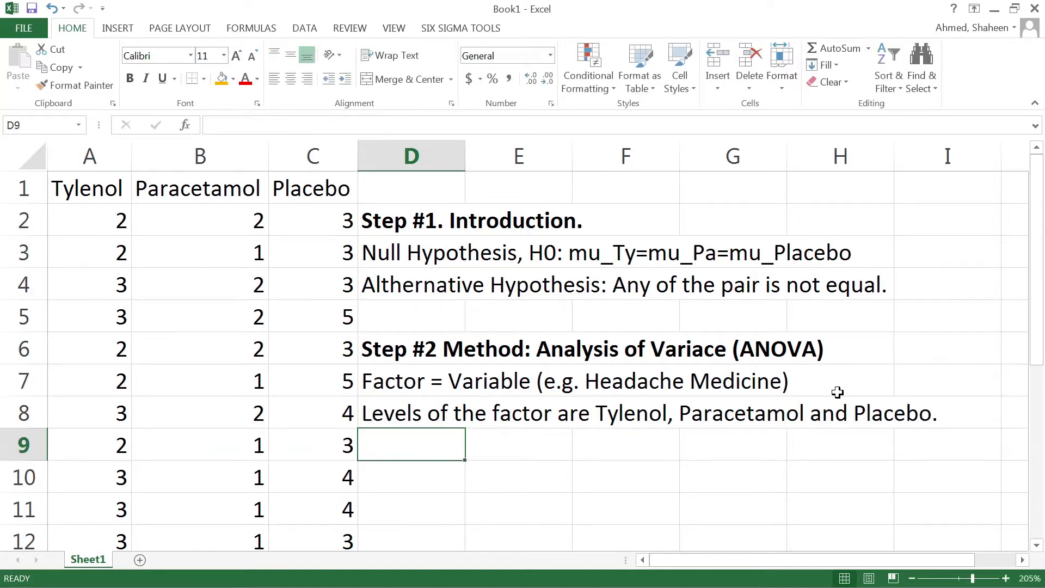
# Add a bold 'Step 3. Result.' heading and move it down to D11.
pyautogui.press('Return')
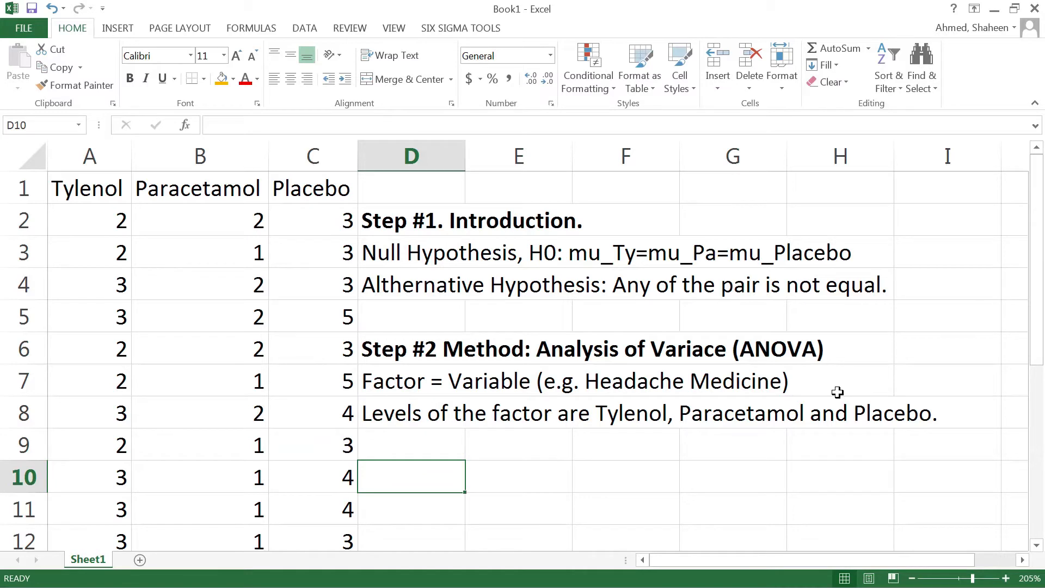
pyautogui.hotkey('ctrl', 'b')
pyautogui.write('Step ')
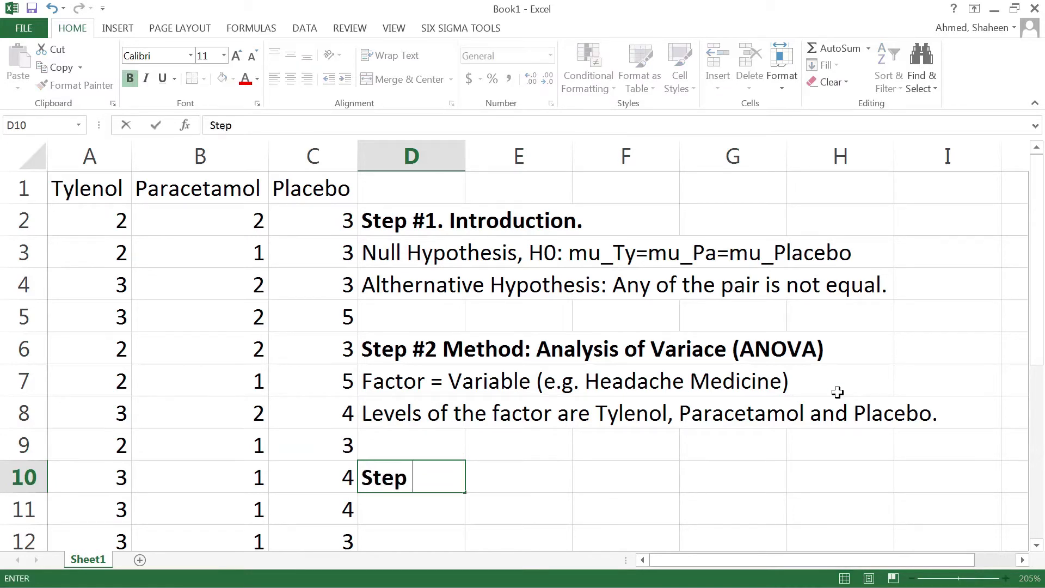
pyautogui.write('3. Result.')
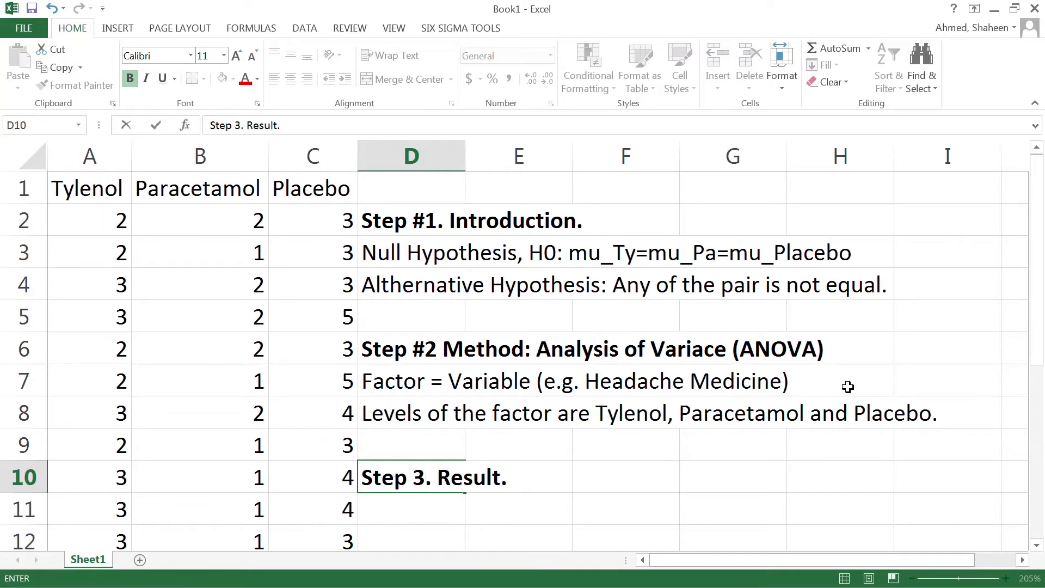
pyautogui.press('Return')
pyautogui.click(416, 475)
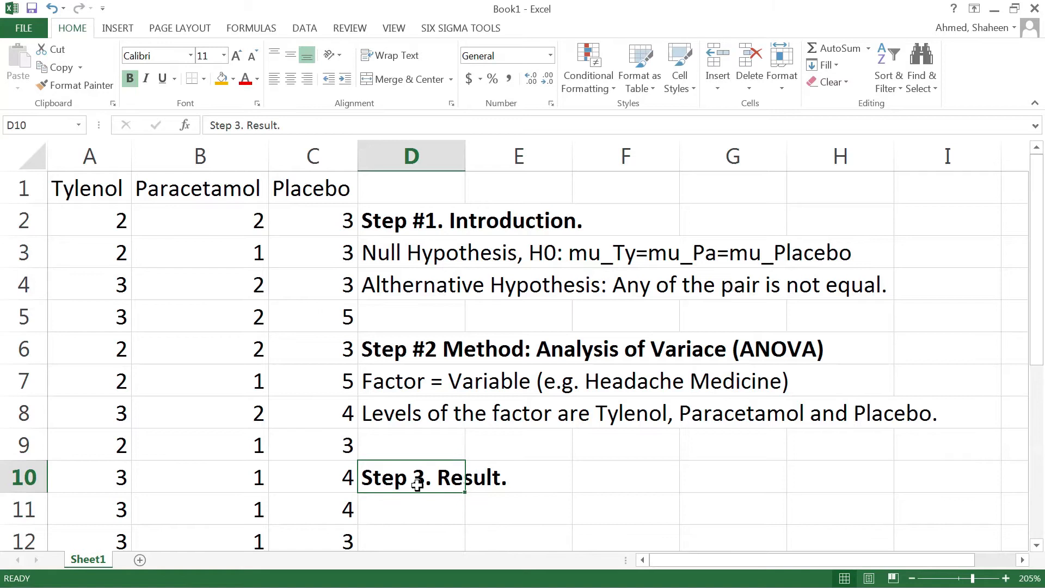
pyautogui.click(436, 507)
pyautogui.click(432, 483)
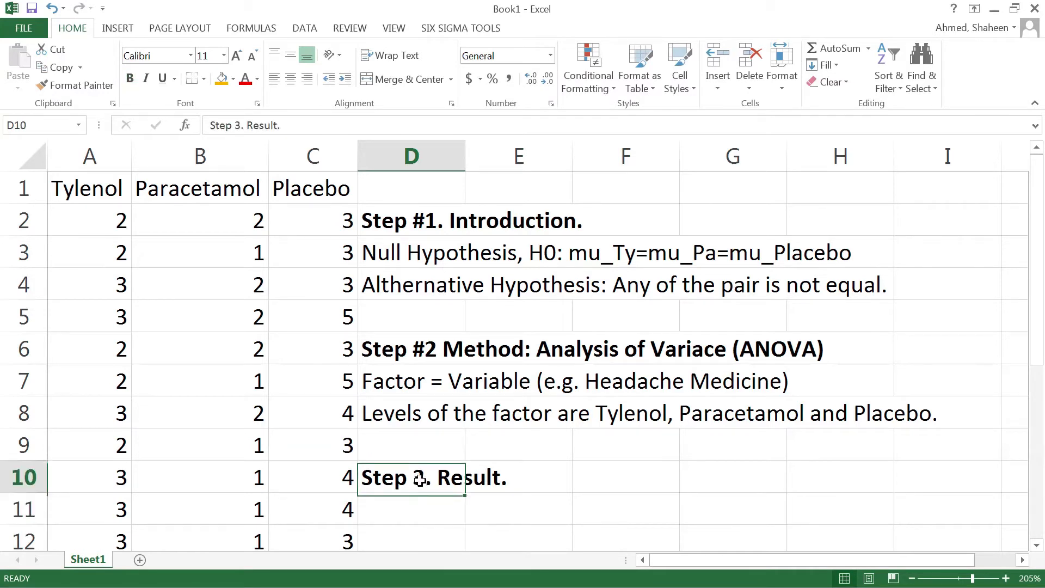
pyautogui.moveTo(433, 492); pyautogui.dragTo(435, 509)
pyautogui.click(429, 462)
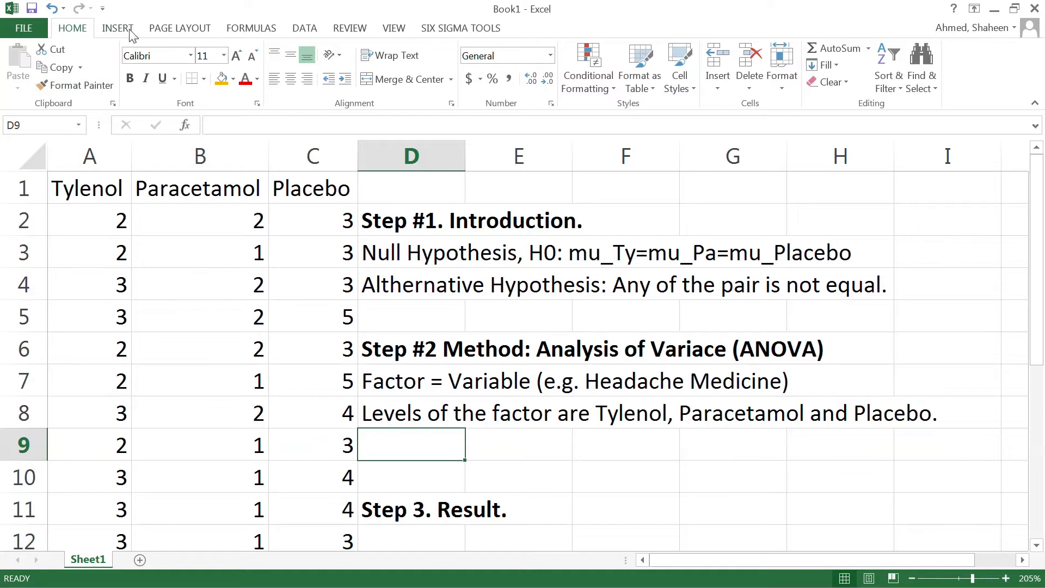
# Choose Anova: Single Factor from the Data Analysis tools.
pyautogui.click(306, 33)
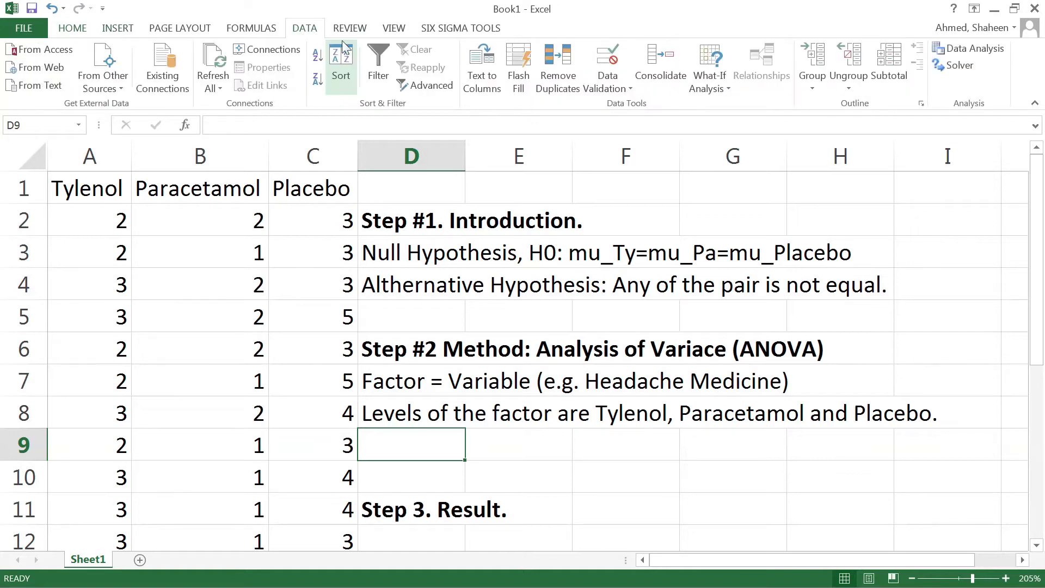
pyautogui.click(979, 53)
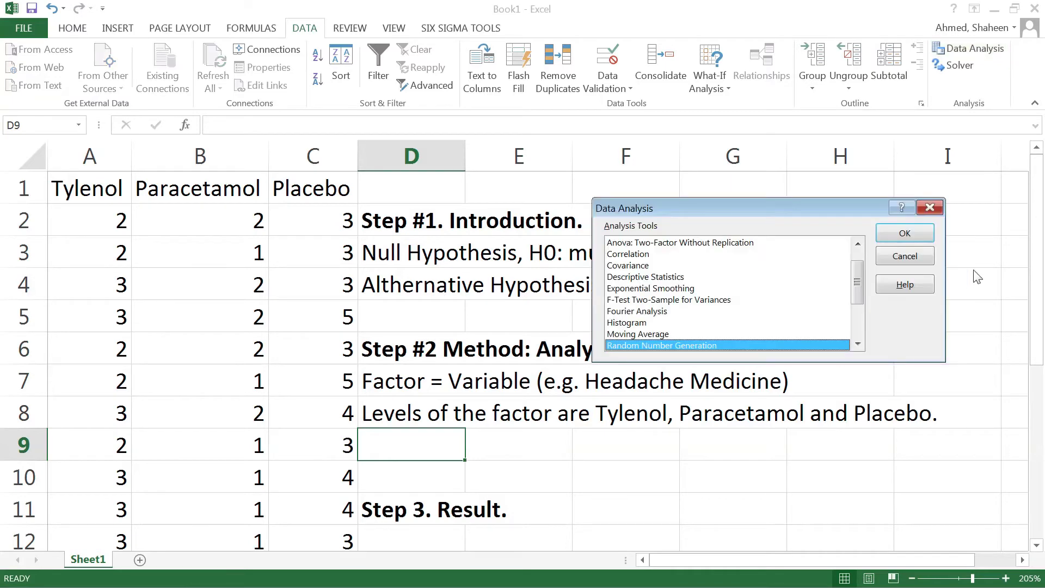
pyautogui.moveTo(858, 272); pyautogui.dragTo(859, 259)
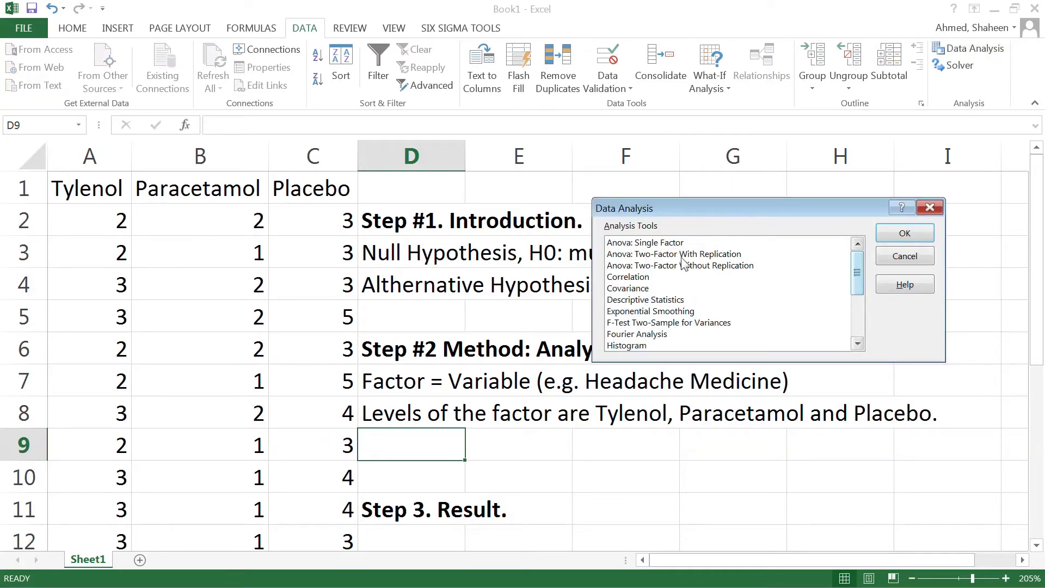
pyautogui.click(646, 243)
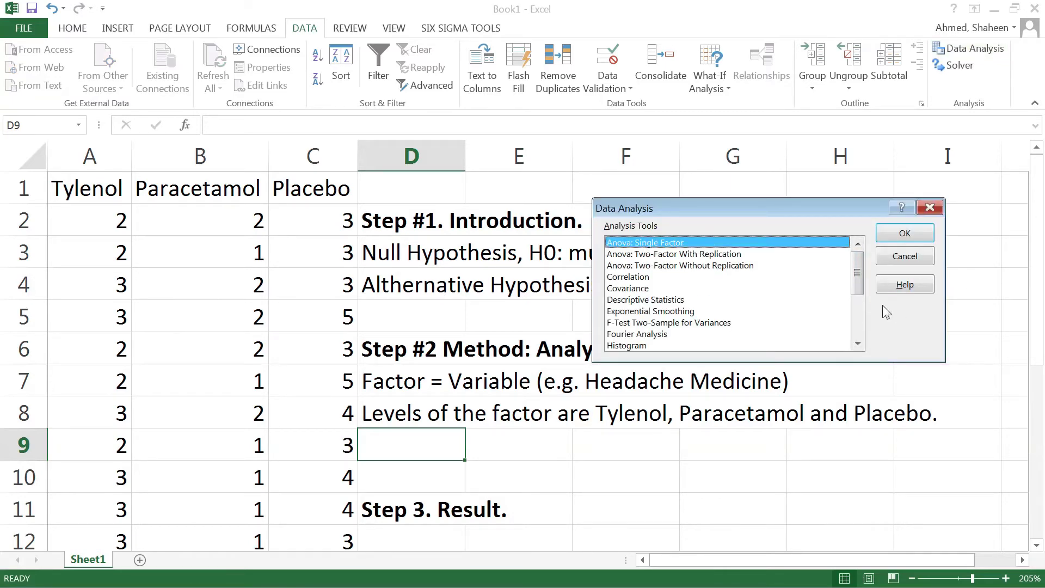
pyautogui.click(922, 234)
# Set the input range to columns A:C, tick Labels in First Row, keep Alpha 0.05.
pyautogui.click(846, 208)
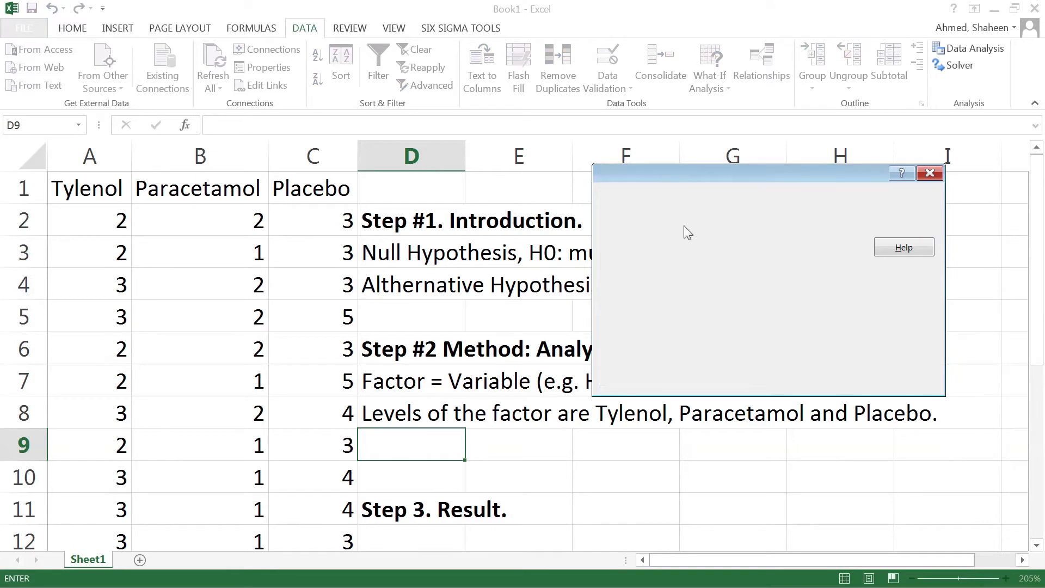
pyautogui.click(82, 154)
pyautogui.moveTo(81, 154); pyautogui.dragTo(348, 155)
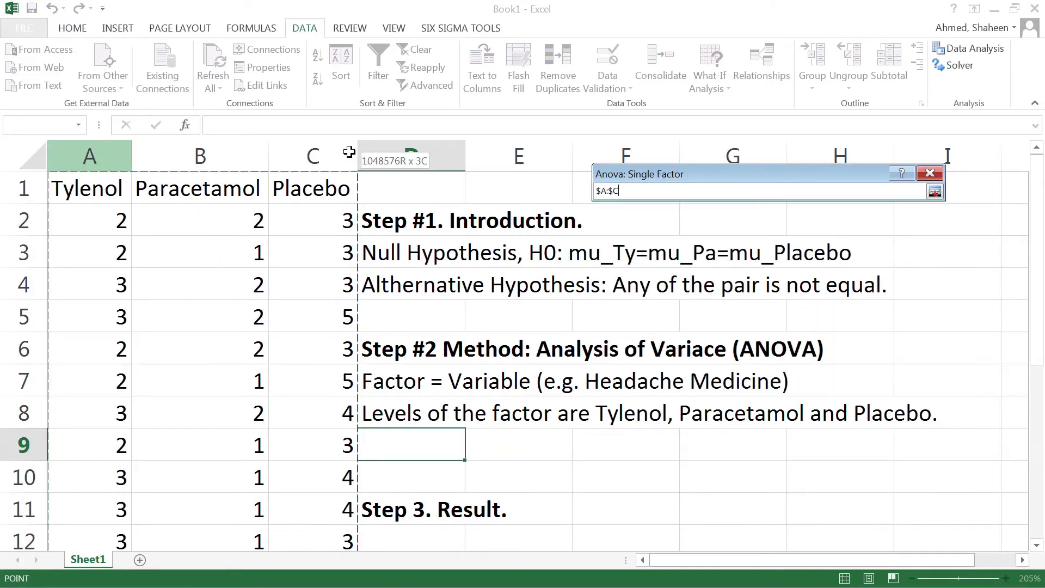
pyautogui.press('Return')
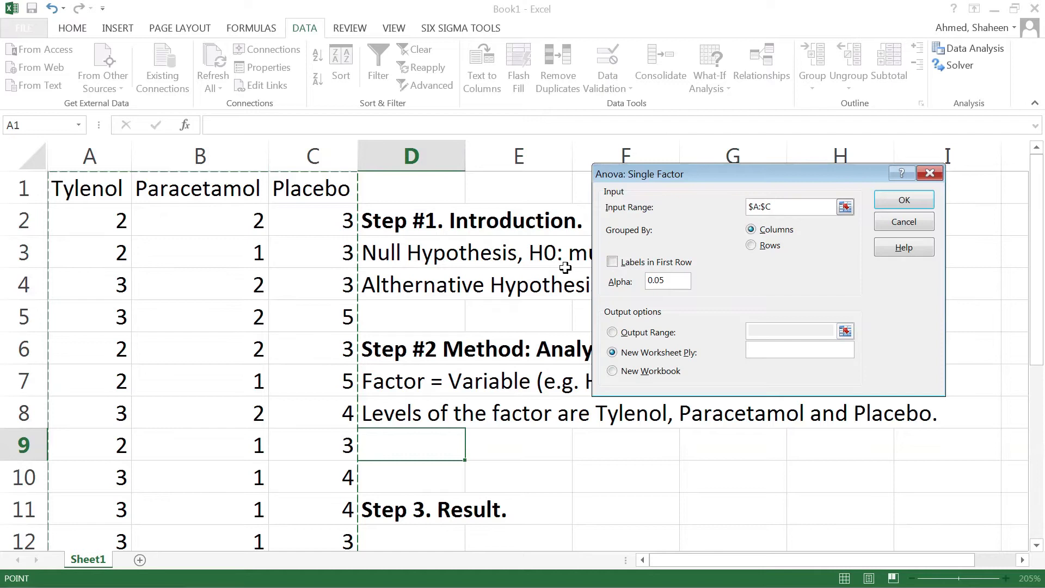
pyautogui.click(612, 261)
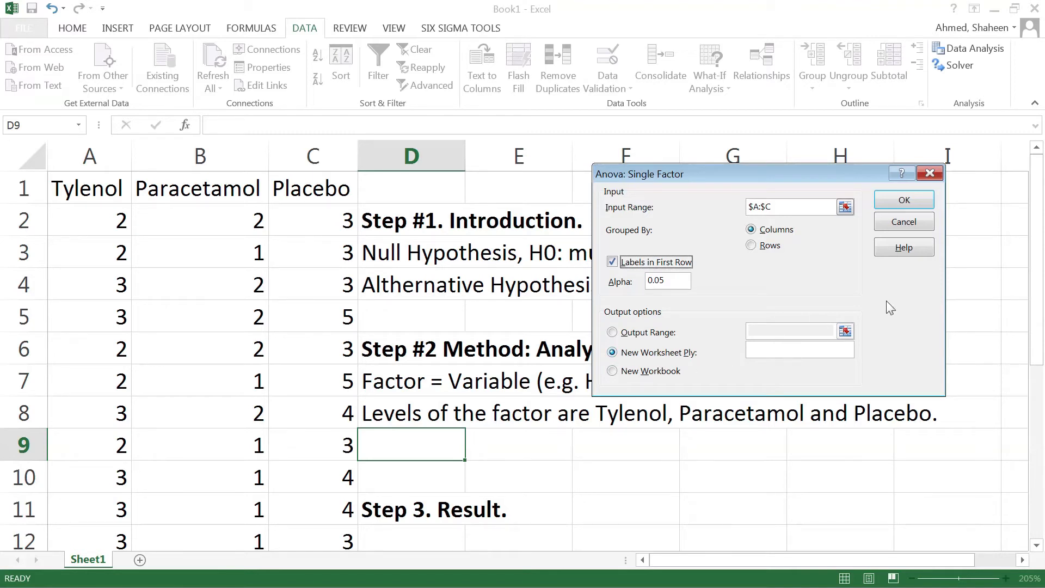
pyautogui.doubleClick(675, 282)
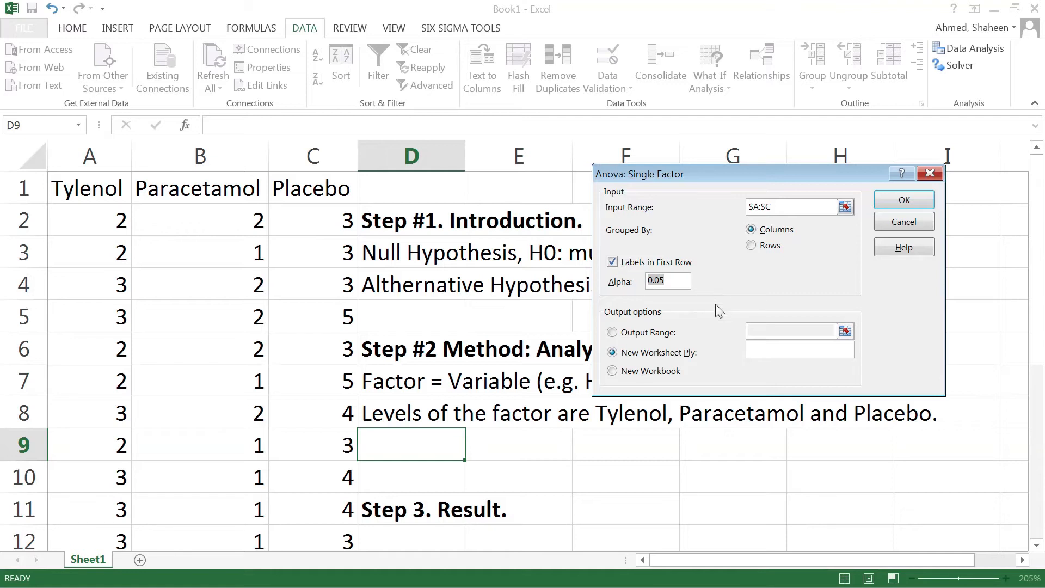
pyautogui.click(676, 281)
# Run the ANOVA and rename the new sheet 'ANOVA OUTPUT FROM SINGLE FACTOR'.
pyautogui.click(913, 201)
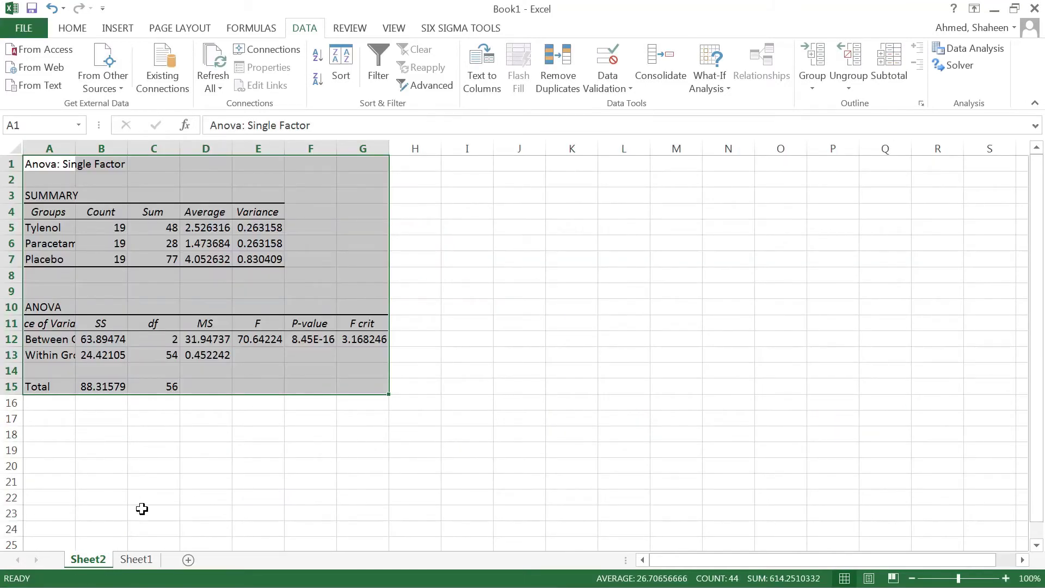
pyautogui.doubleClick(97, 561)
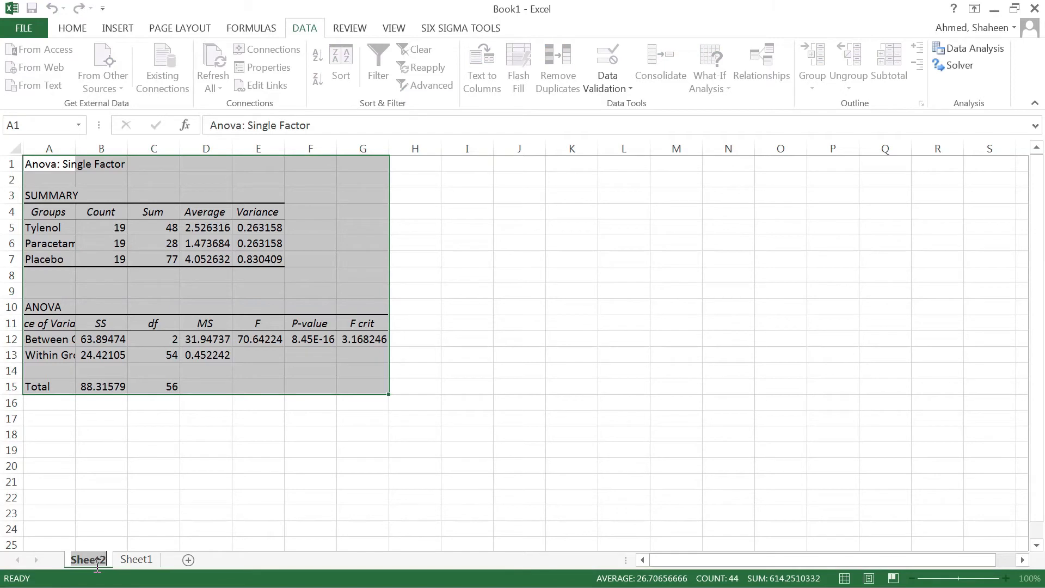
pyautogui.write('ANOVA ')
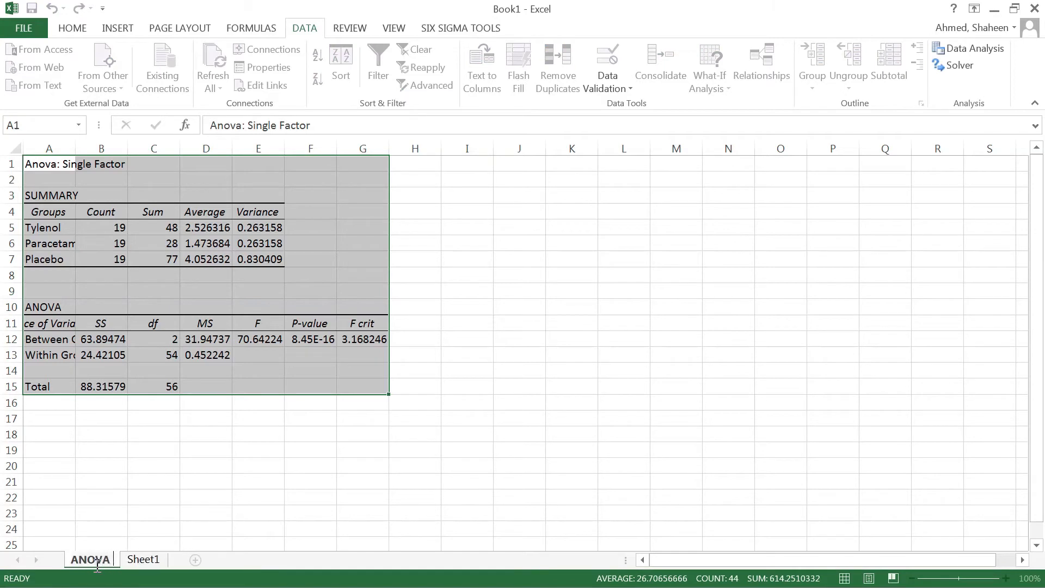
pyautogui.write('OUTPUT F')
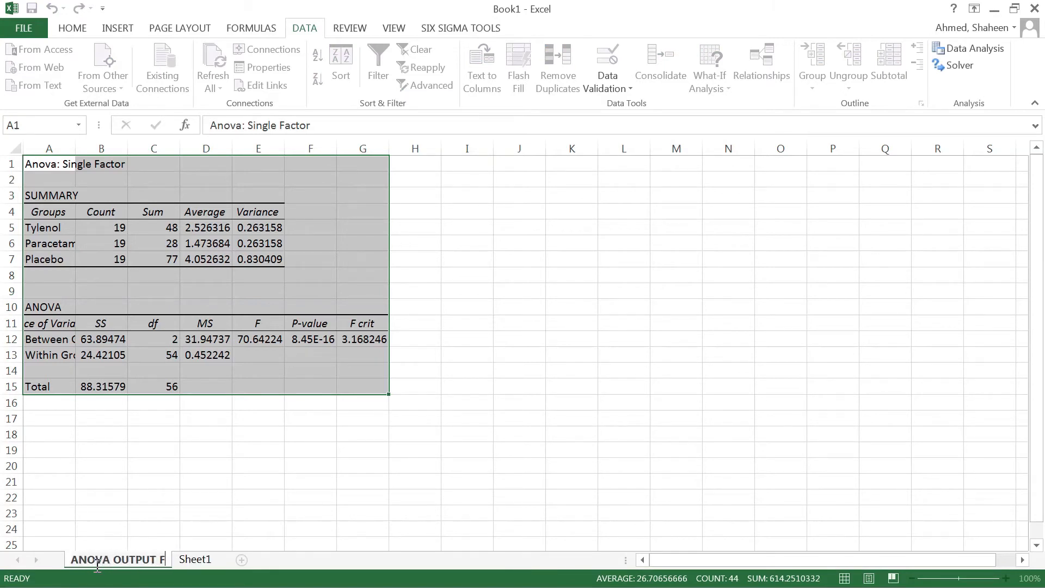
pyautogui.write('ROM SINGL')
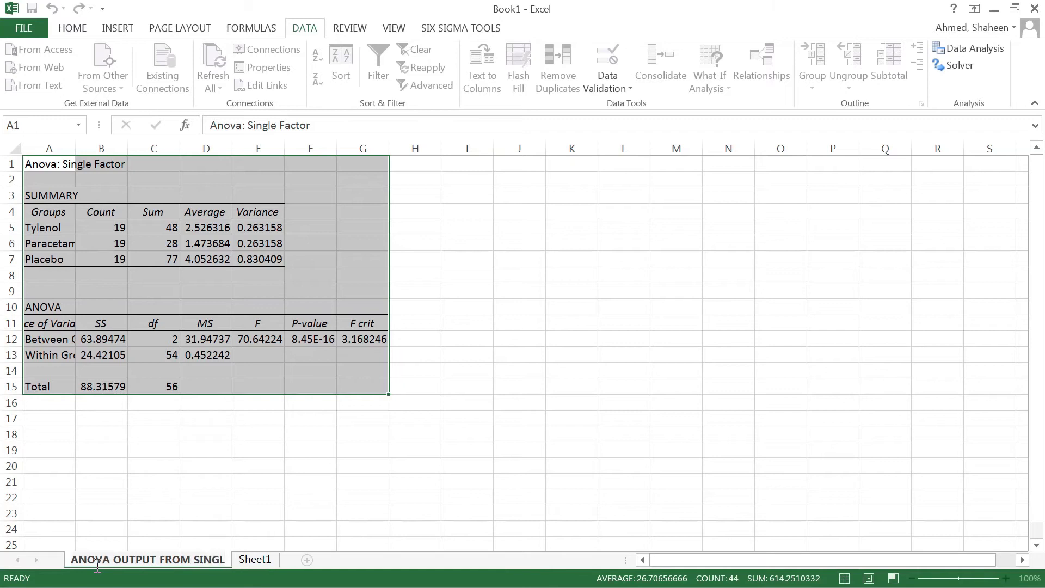
pyautogui.write('E FACTOR')
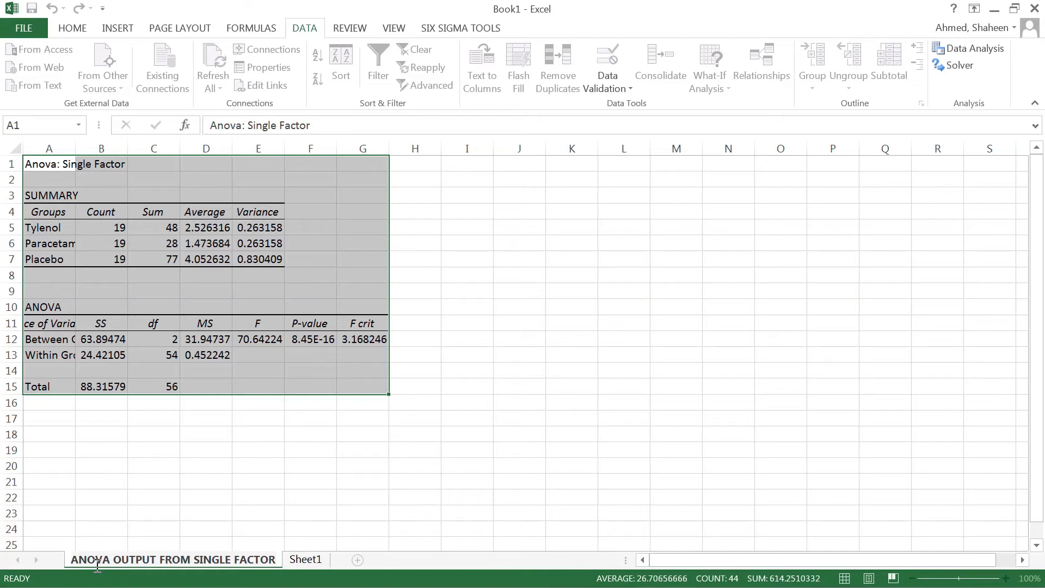
pyautogui.click(96, 568)
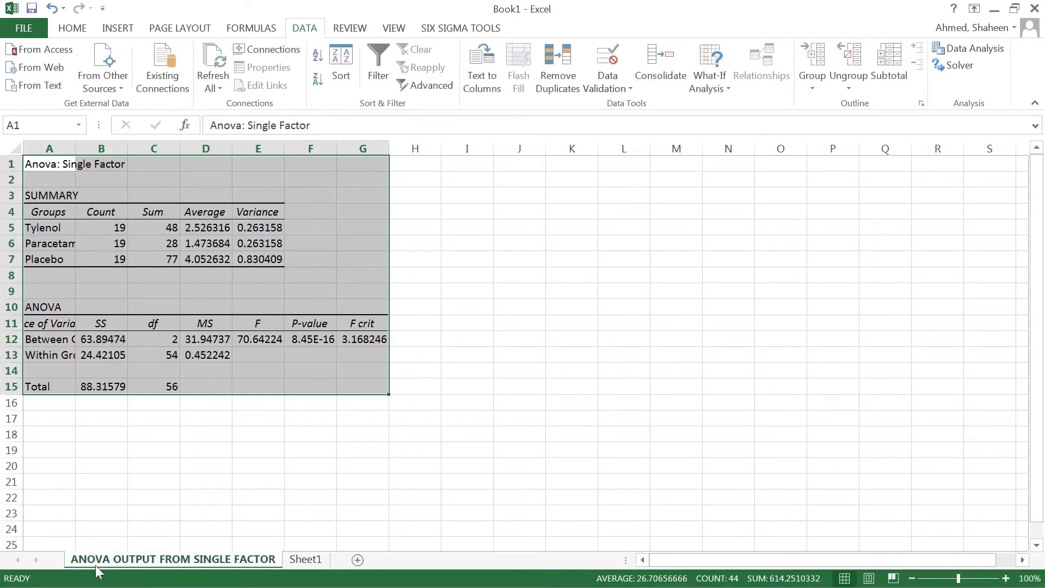
# Autofit columns A to G and select the P-value heading with its value.
pyautogui.moveTo(48, 148); pyautogui.dragTo(370, 147)
pyautogui.doubleClick(389, 147)
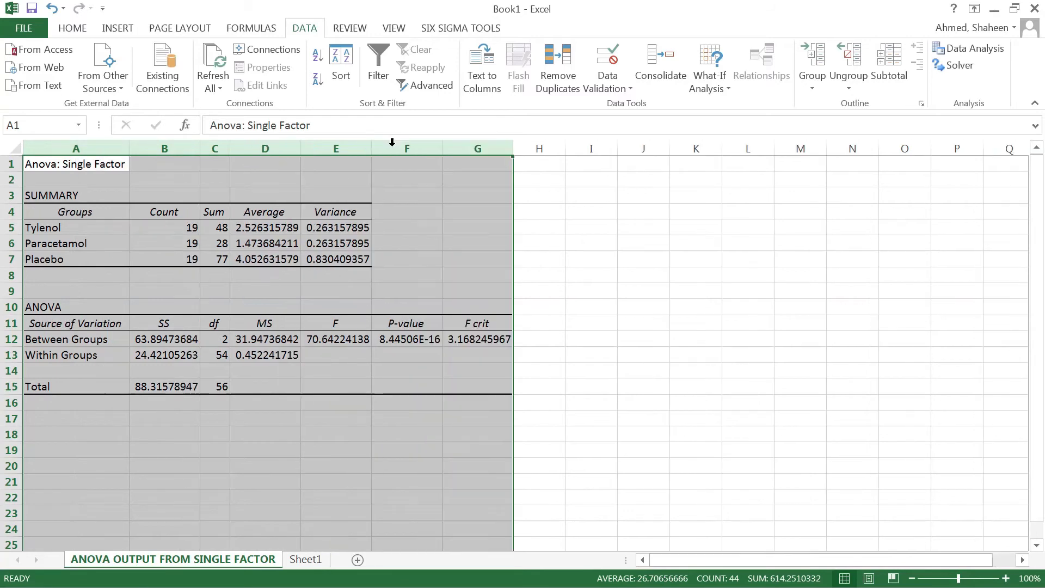
pyautogui.click(460, 367)
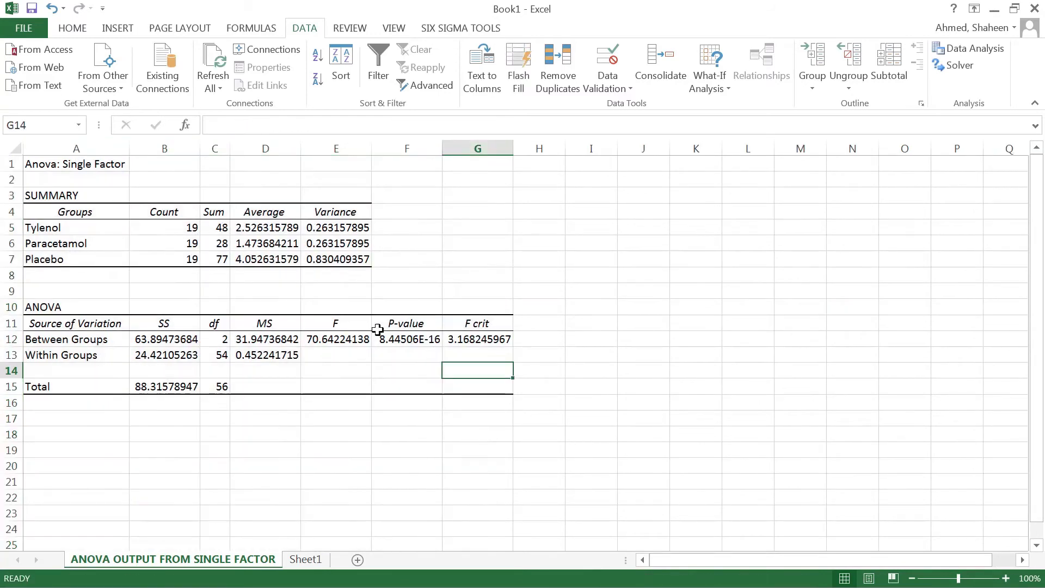
pyautogui.moveTo(378, 330); pyautogui.dragTo(402, 338)
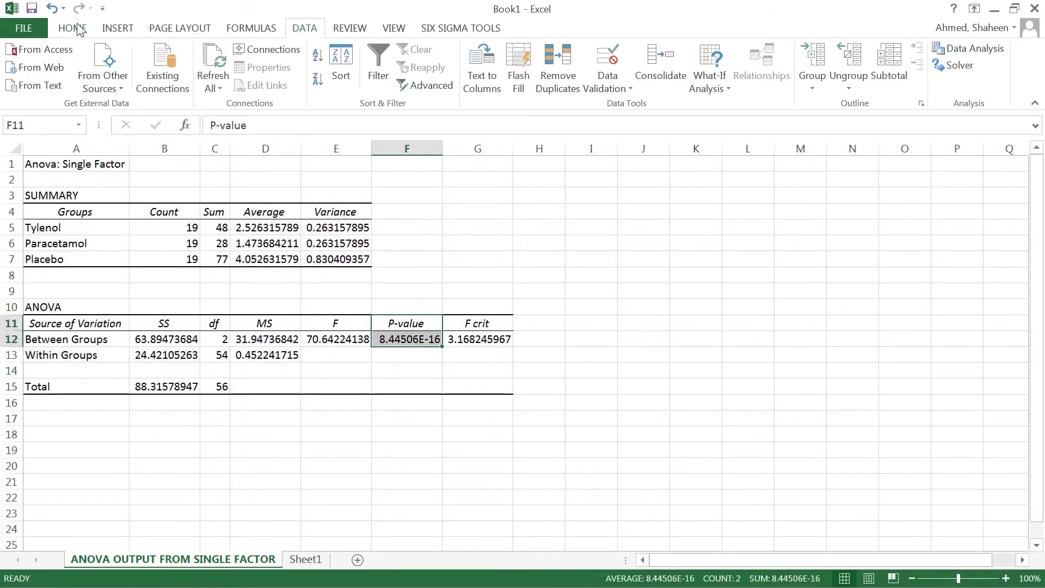
# Bold and copy the P-value, paste to Sheet1 as 'P-value=' in D9 with 8.45E-16 in E9.
pyautogui.click(74, 28)
pyautogui.click(129, 78)
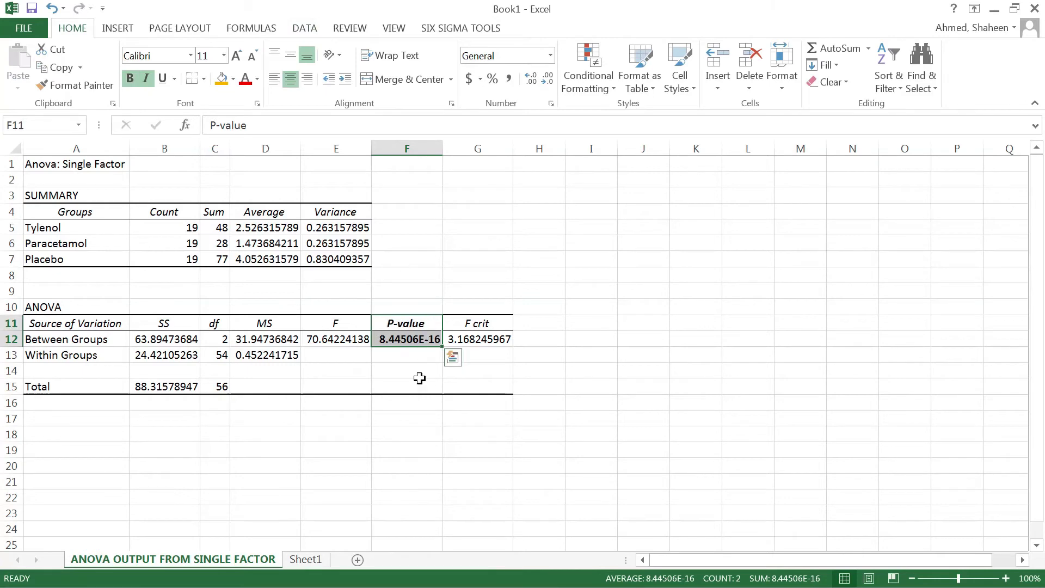
pyautogui.hotkey('ctrl', 'c')
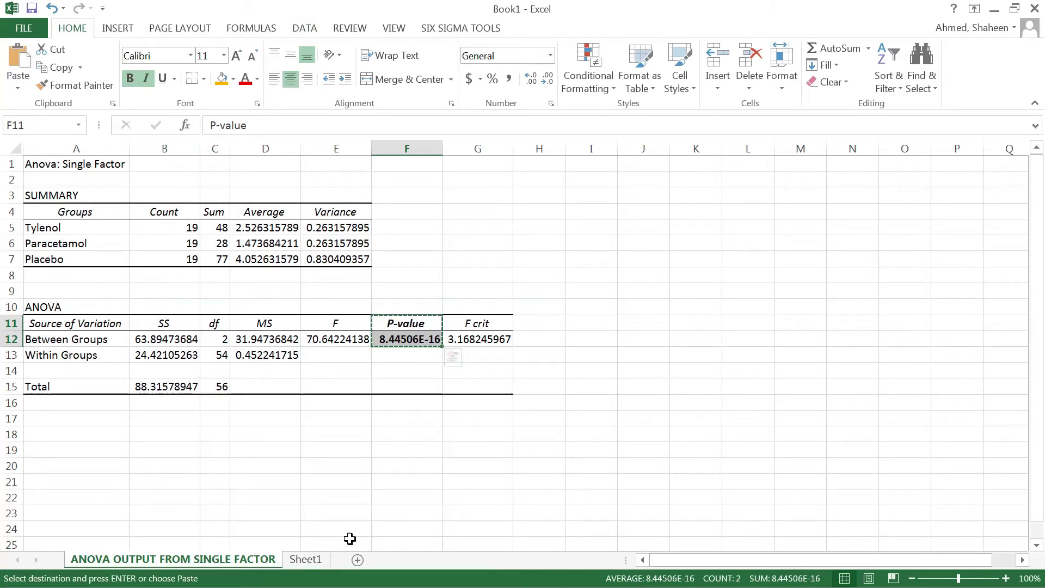
pyautogui.click(306, 559)
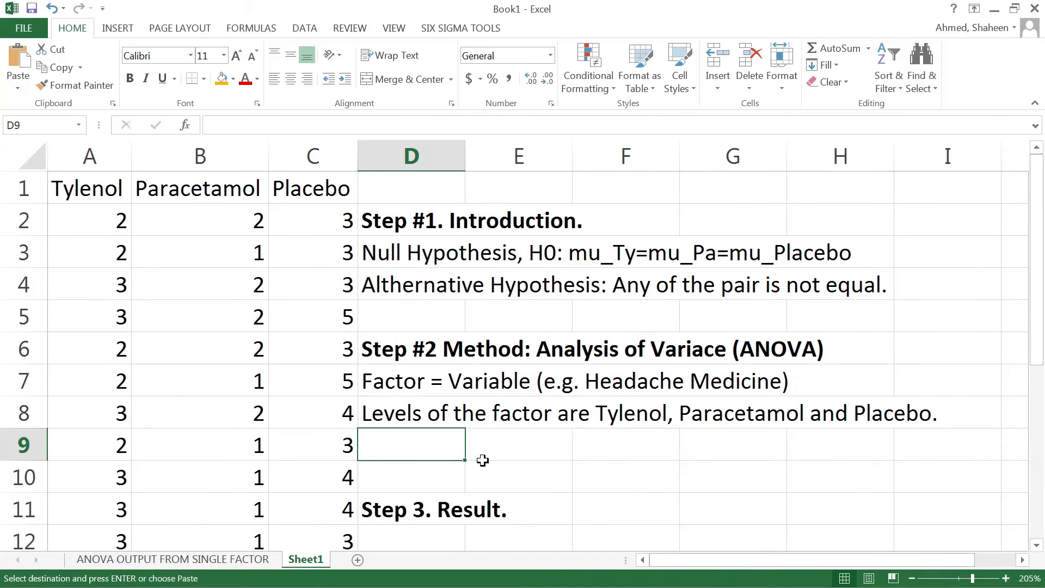
pyautogui.hotkey('ctrl', 'v')
pyautogui.click(451, 482)
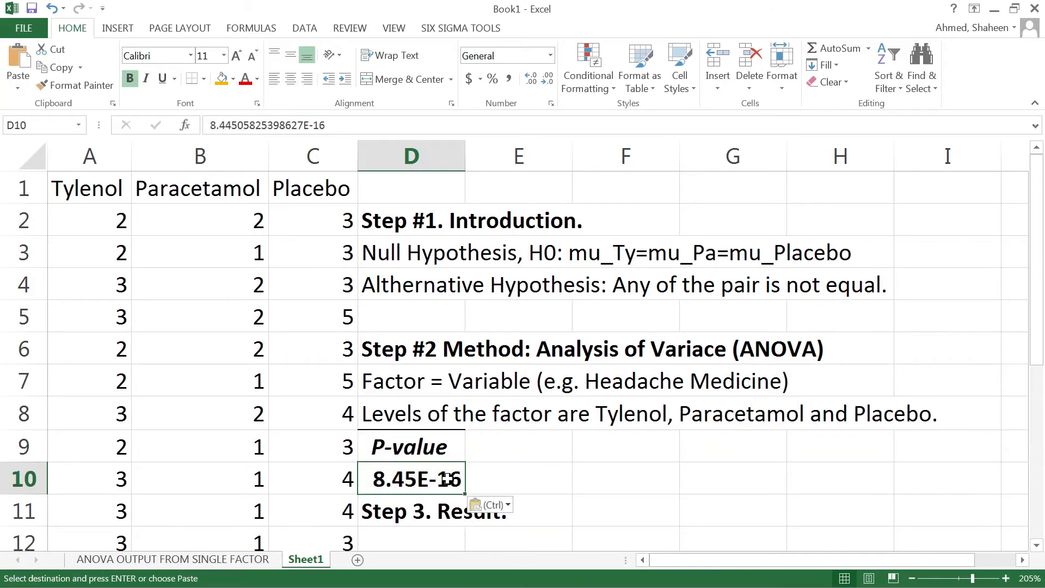
pyautogui.moveTo(471, 479); pyautogui.dragTo(539, 435)
pyautogui.doubleClick(457, 444)
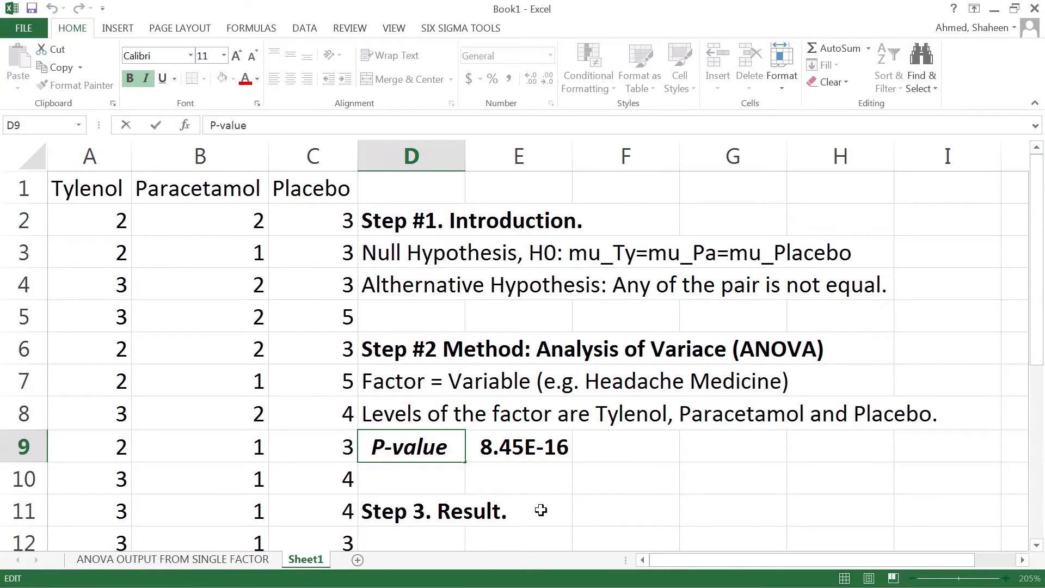
pyautogui.write('=')
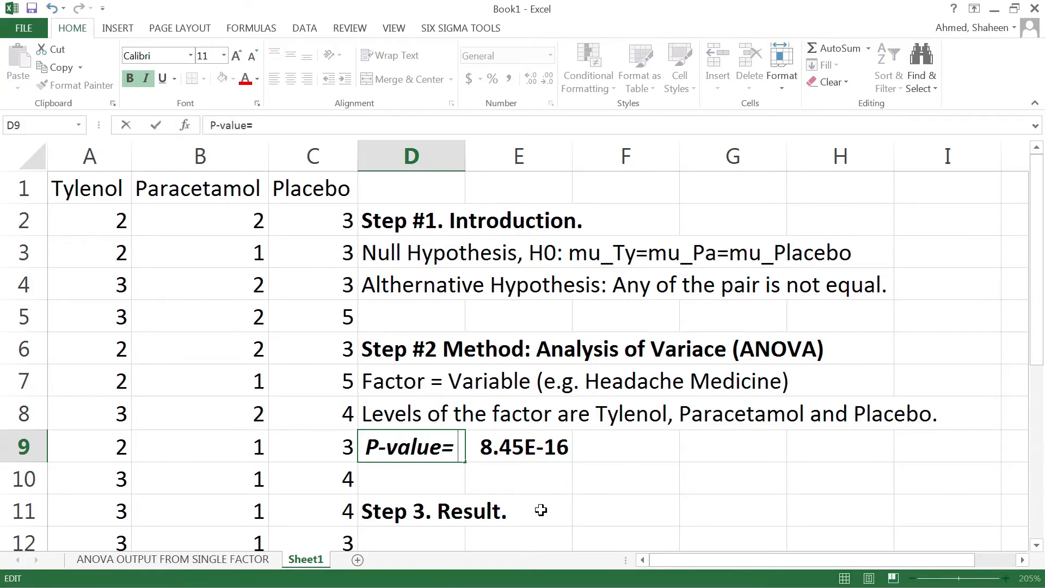
pyautogui.press('Return')
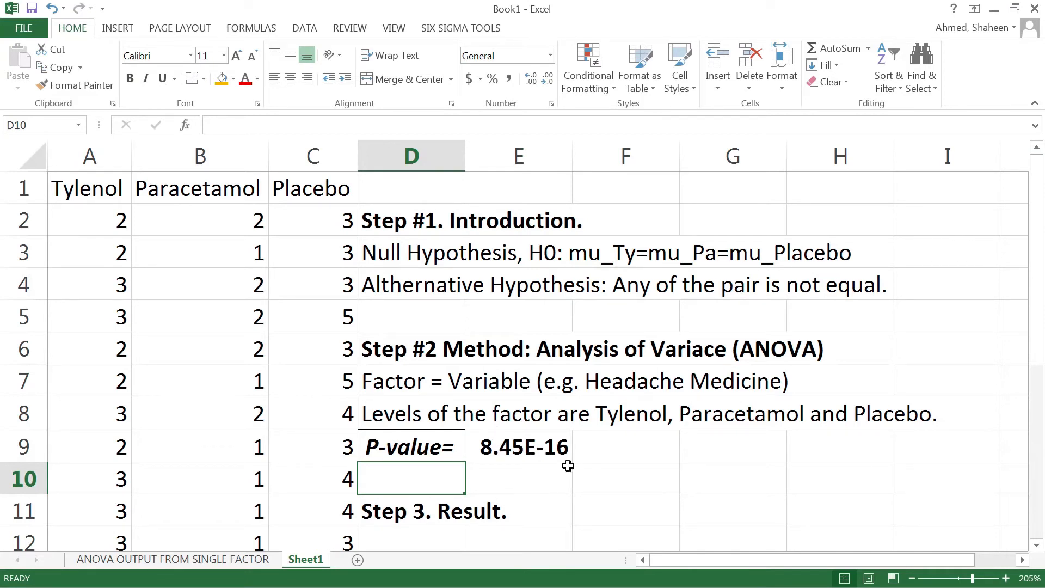
# Move the Step 3 heading to row 12 and explain the null hypothesis's very low probability in D10.
pyautogui.click(410, 506)
pyautogui.moveTo(424, 528); pyautogui.dragTo(423, 560)
pyautogui.click(418, 479)
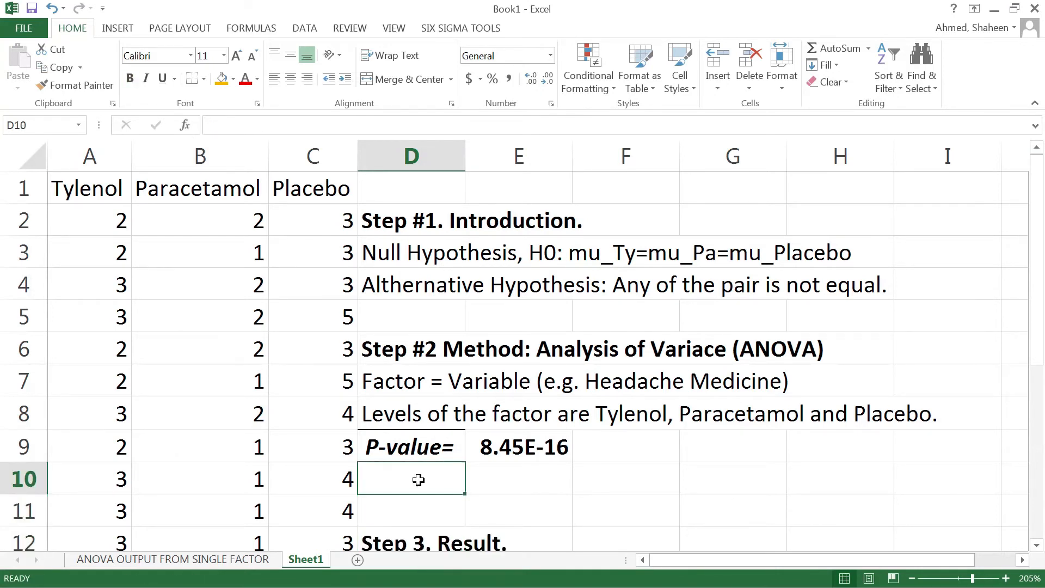
pyautogui.write('The pora')
pyautogui.press('BackSpace')
pyautogui.press('BackSpace')
pyautogui.press('BackSpace')
pyautogui.write('r')
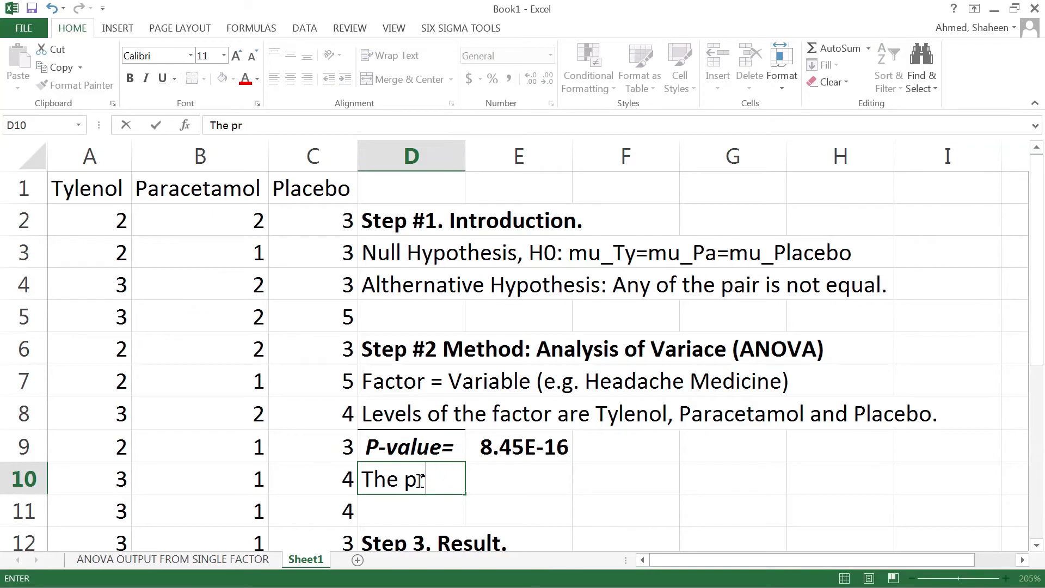
pyautogui.write('obability ')
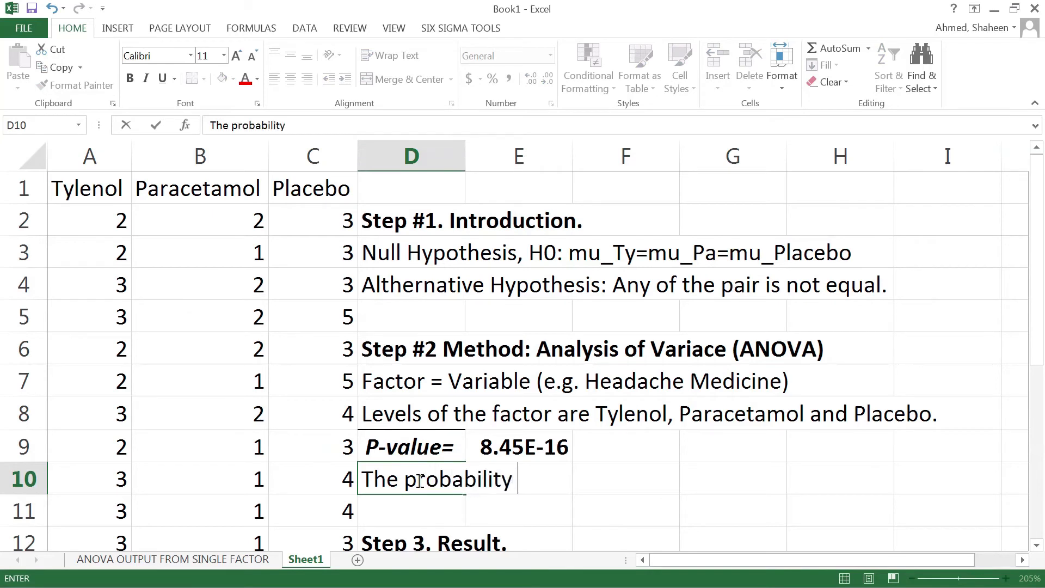
pyautogui.write('of happening null h')
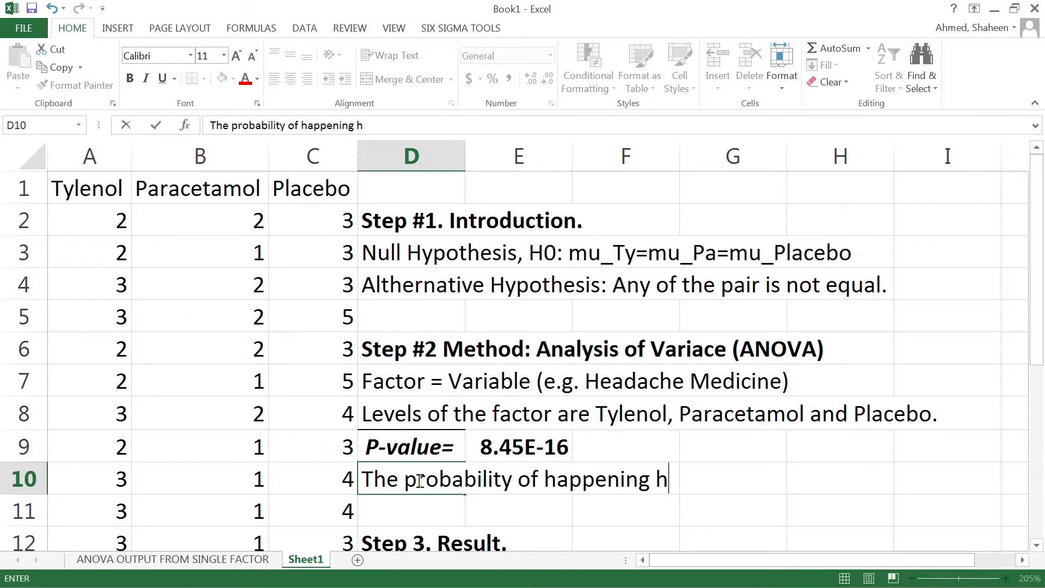
pyautogui.press('BackSpace')
pyautogui.write('null hypo')
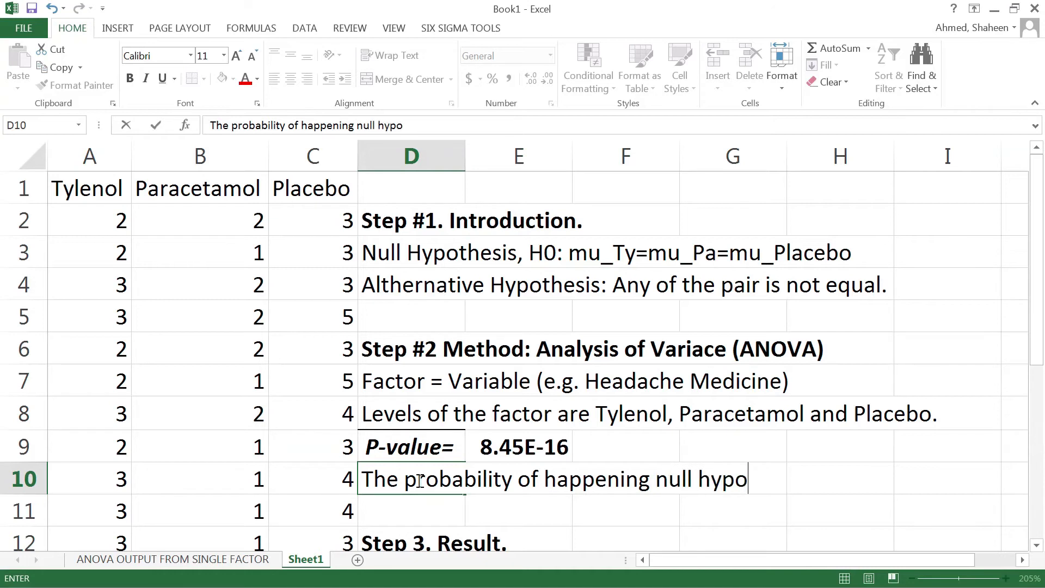
pyautogui.write('thesis is very very very low.')
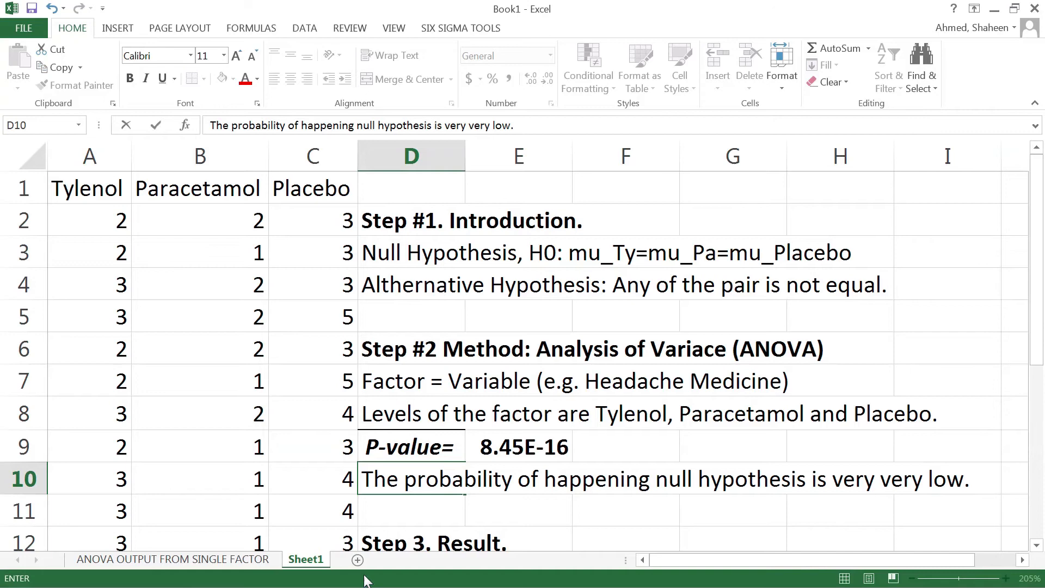
pyautogui.press('Return')
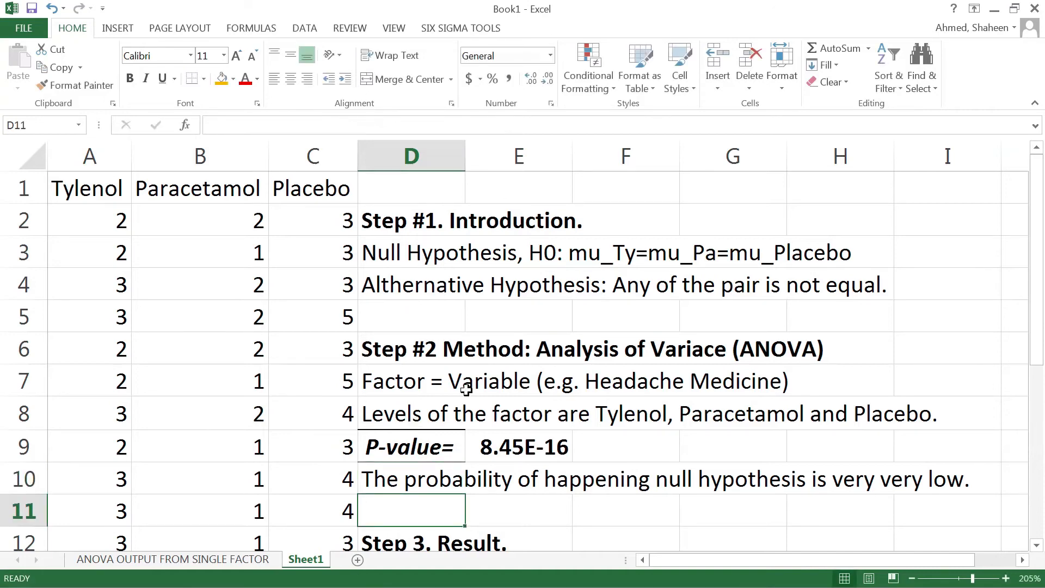
# Write 'We reject the null hypothesis (accept the alternative hypothesis) because' in D13.
pyautogui.scroll(-1, 465, 390)
pyautogui.keyDown('ctrl'); pyautogui.scroll(-1, 478, 414); pyautogui.keyUp('ctrl')
pyautogui.keyDown('ctrl'); pyautogui.scroll(-1, 473, 443); pyautogui.keyUp('ctrl')
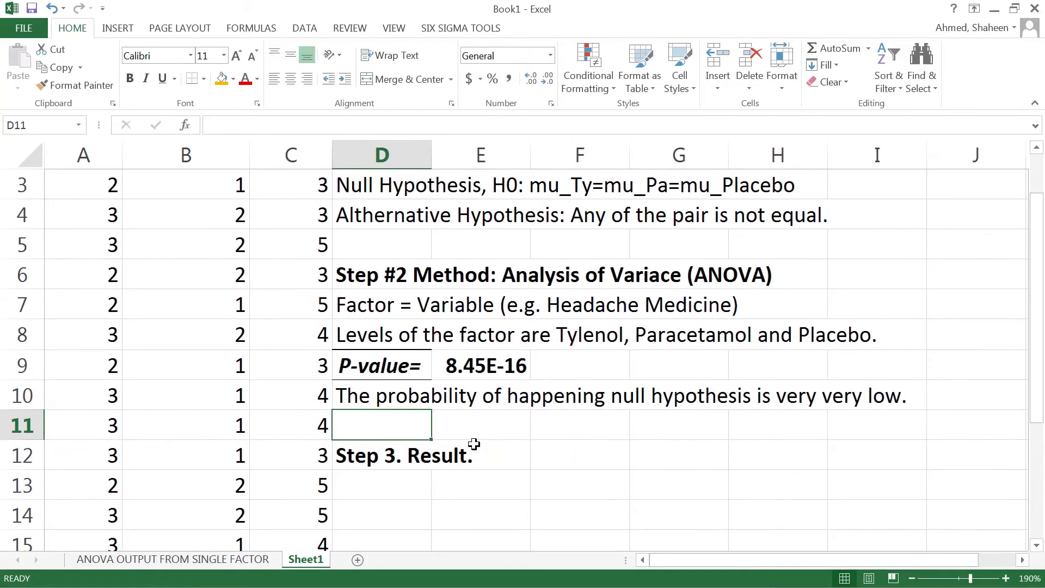
pyautogui.keyDown('ctrl'); pyautogui.scroll(-1, 450, 495); pyautogui.keyUp('ctrl')
pyautogui.click(372, 461)
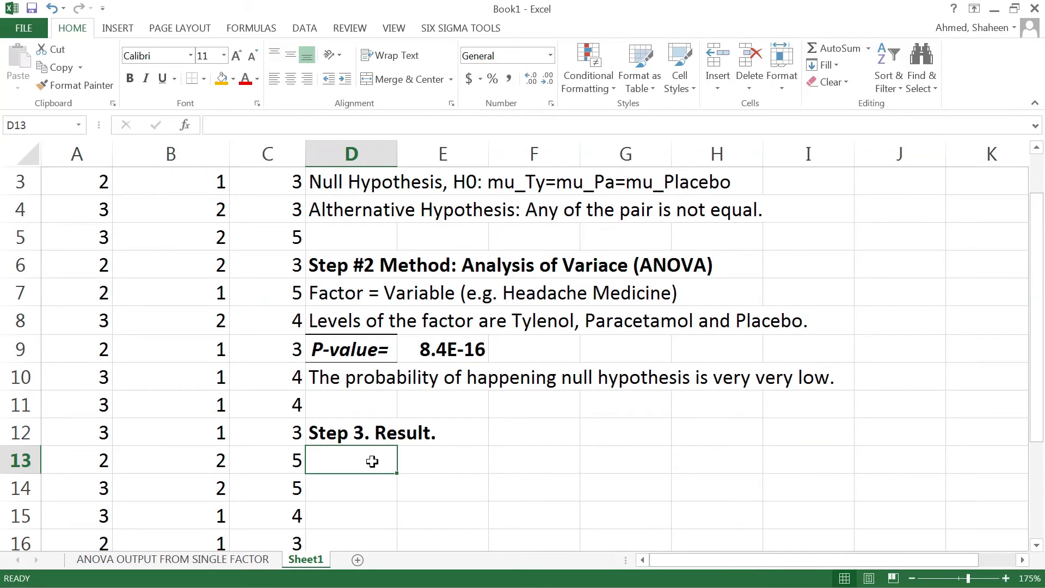
pyautogui.scroll(1, 479, 397)
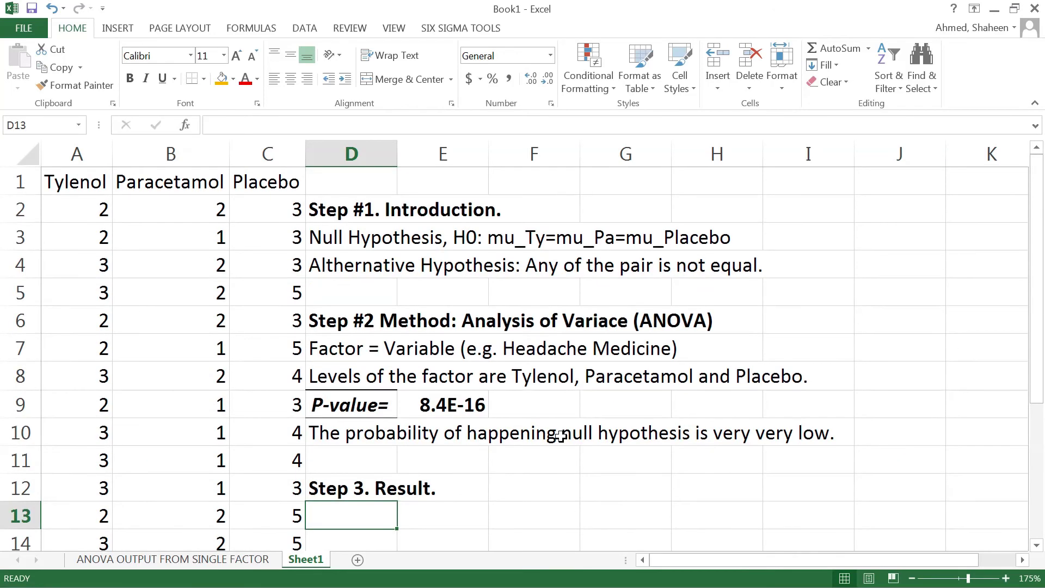
pyautogui.write('We reject')
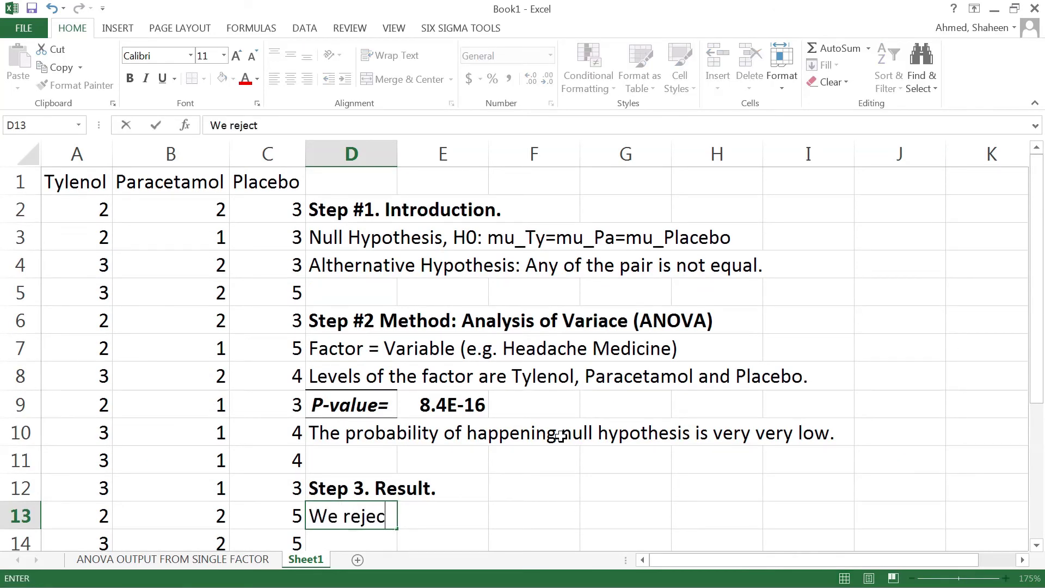
pyautogui.write(' the null hypo')
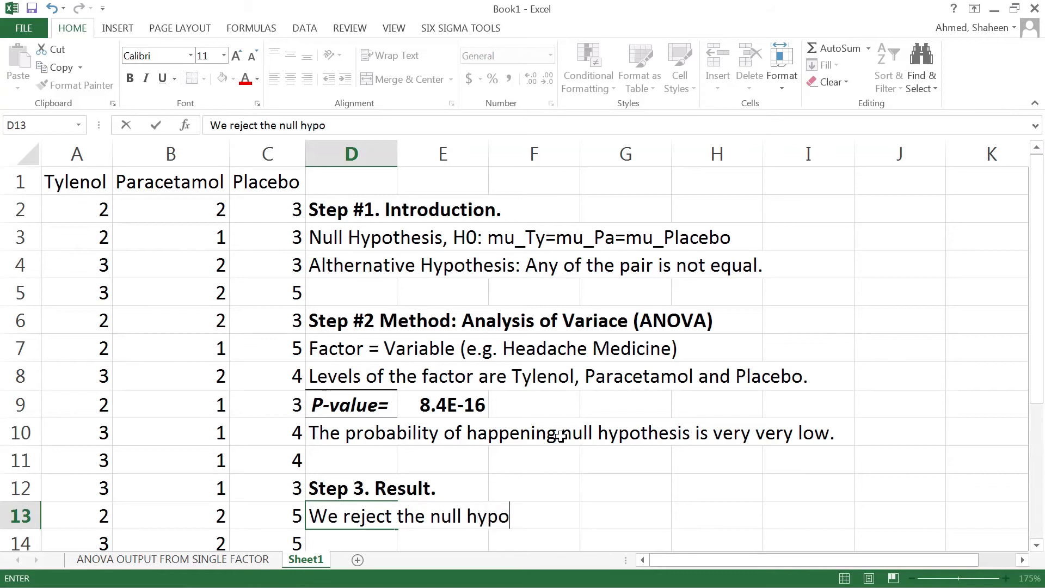
pyautogui.write('the s is ')
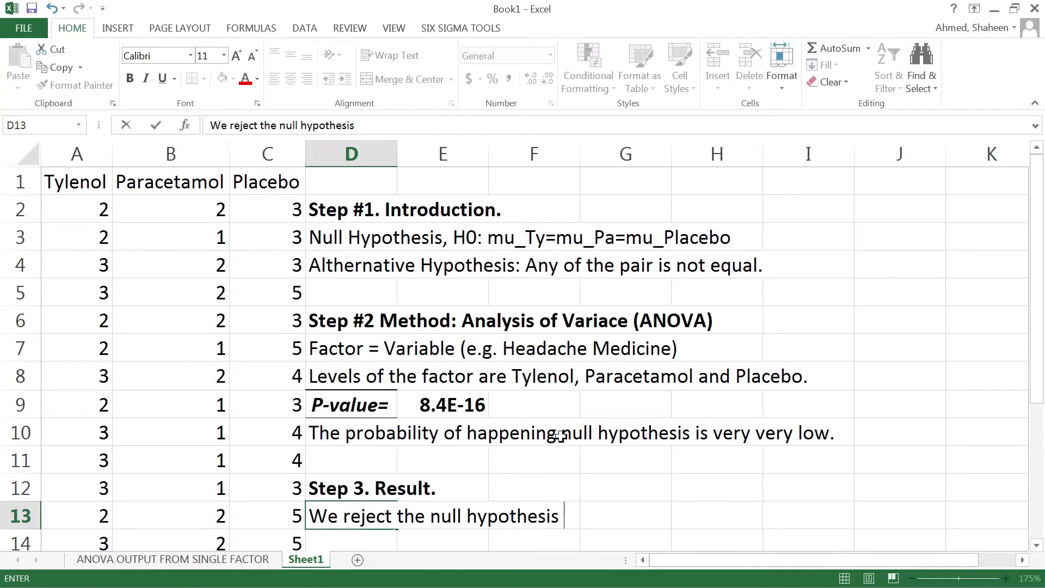
pyautogui.write('(accept ')
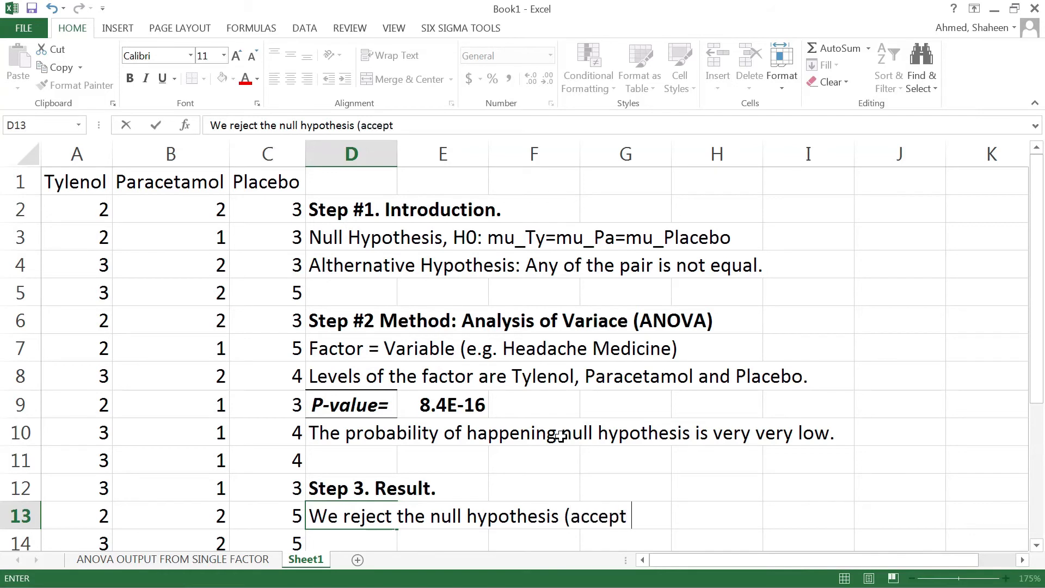
pyautogui.write('the althernative')
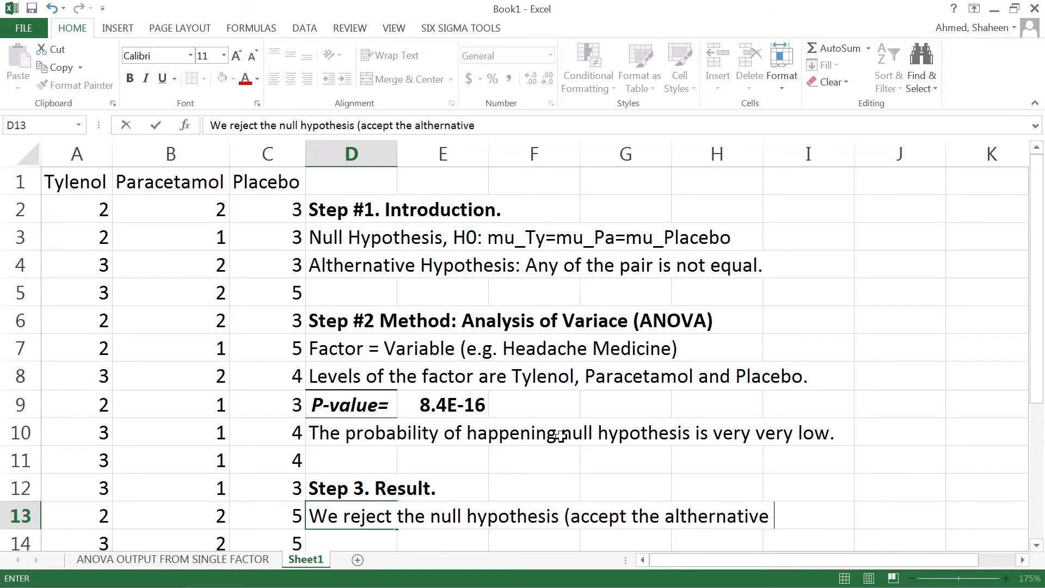
pyautogui.press('BackSpace')
pyautogui.press('BackSpace')
pyautogui.press('BackSpace')
pyautogui.press('BackSpace')
pyautogui.press('BackSpace')
pyautogui.press('BackSpace')
pyautogui.press('BackSpace')
pyautogui.press('BackSpace')
pyautogui.press('BackSpace')
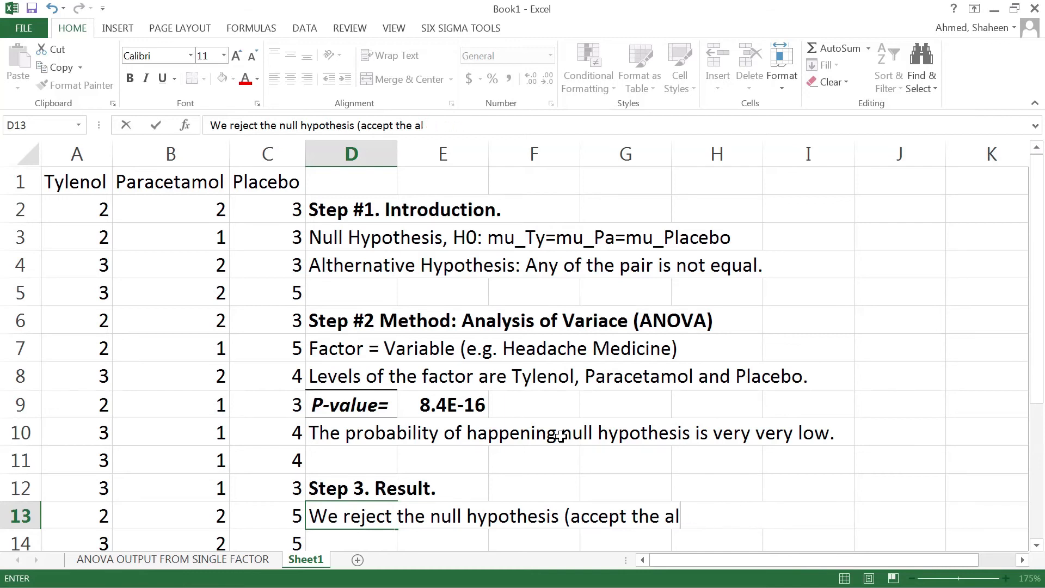
pyautogui.write('ternative')
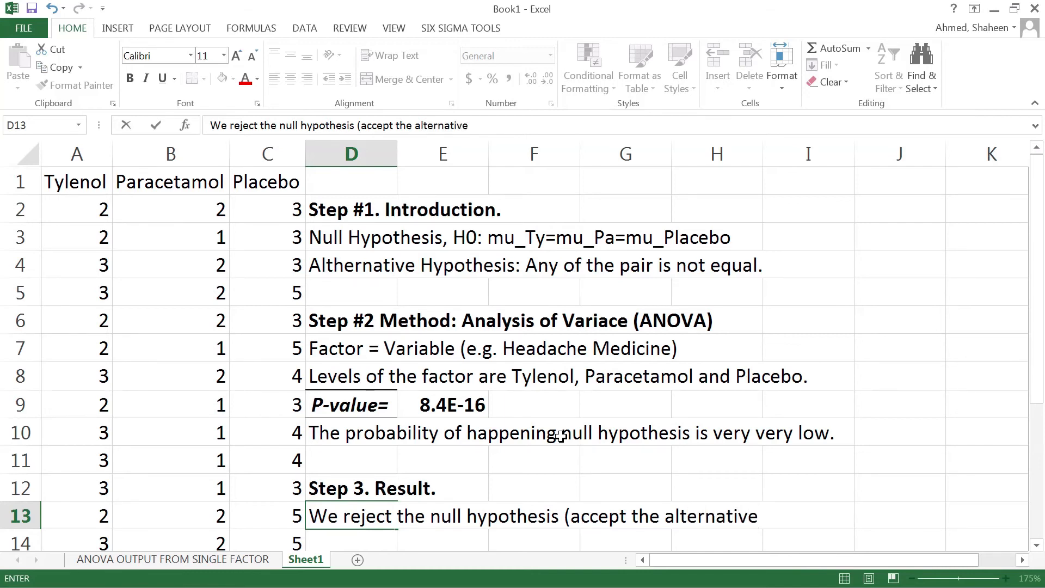
pyautogui.write(' hypothesis')
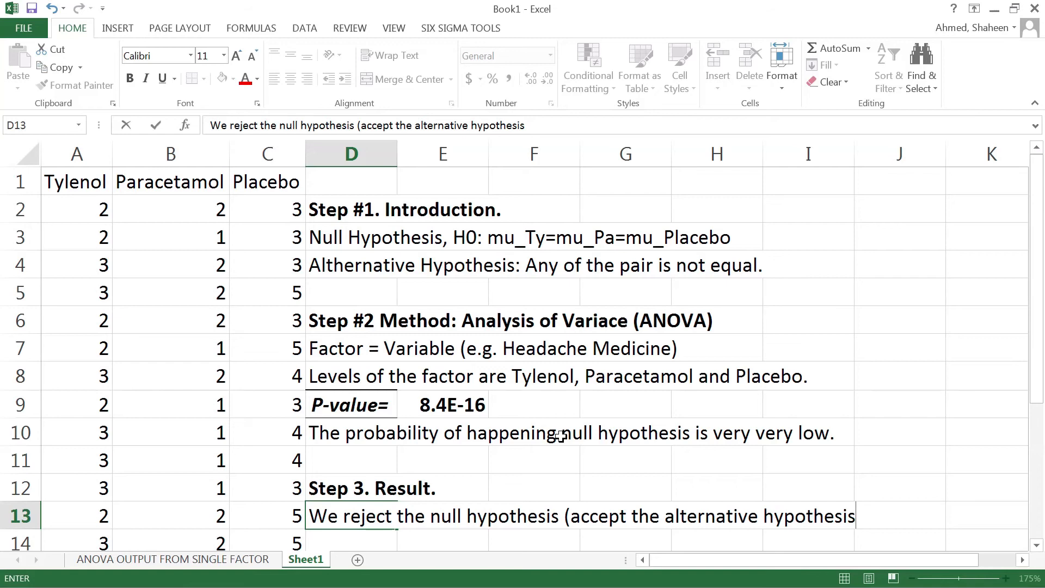
pyautogui.write(') because')
pyautogui.press('Return')
# Continue in D14: 'the p-value (0) is smaller than the level of significance (0.05)'.
pyautogui.write('the p')
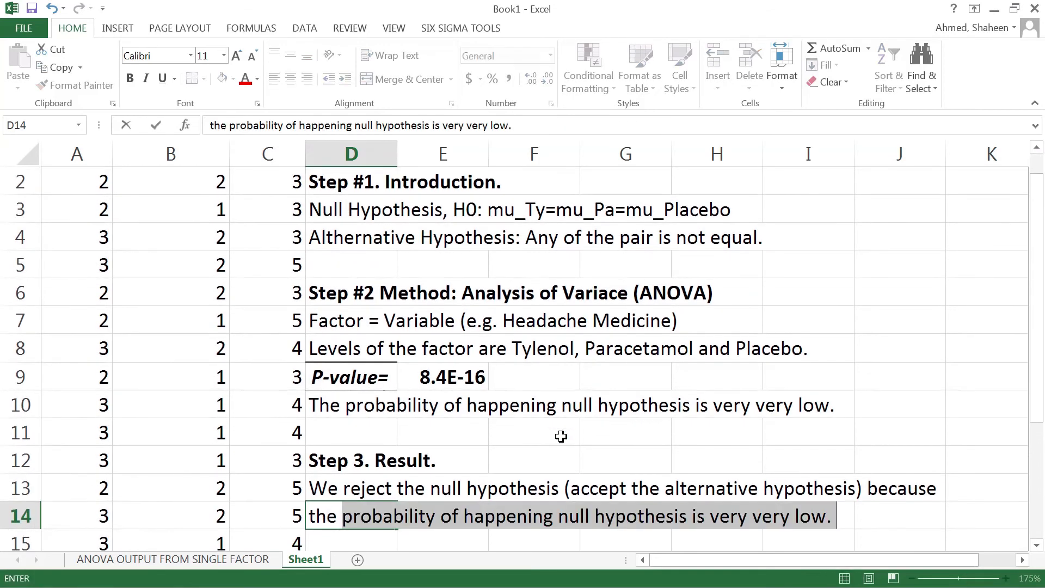
pyautogui.write('-value ')
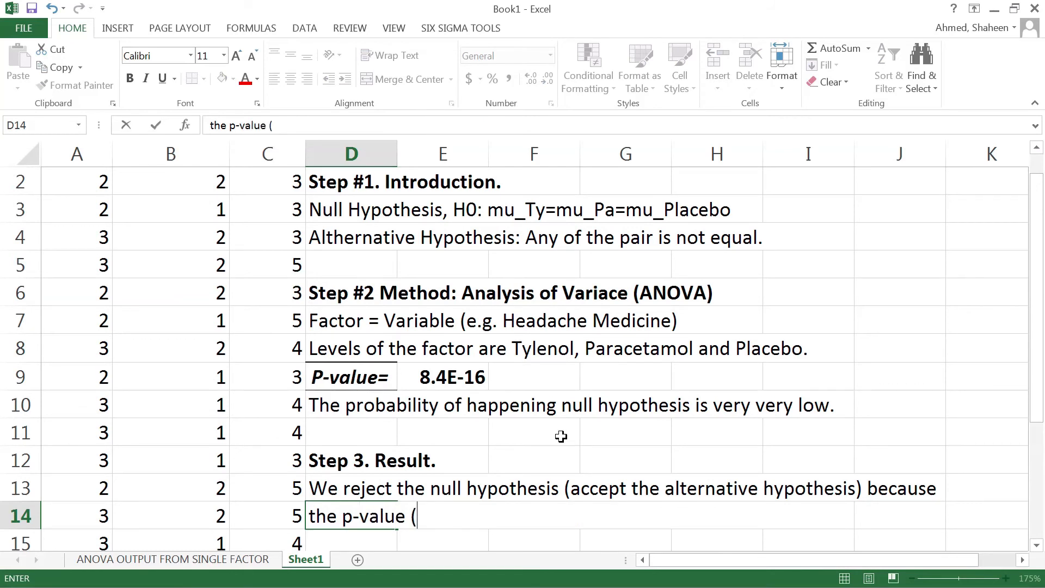
pyautogui.write('(0) is ms')
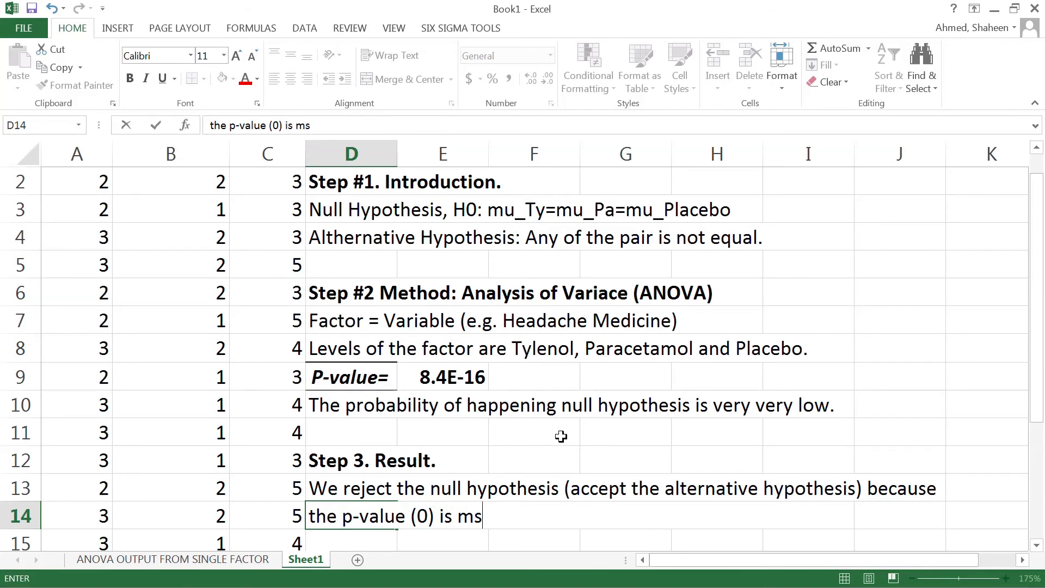
pyautogui.press('BackSpace')
pyautogui.press('BackSpace')
pyautogui.write('smaller than')
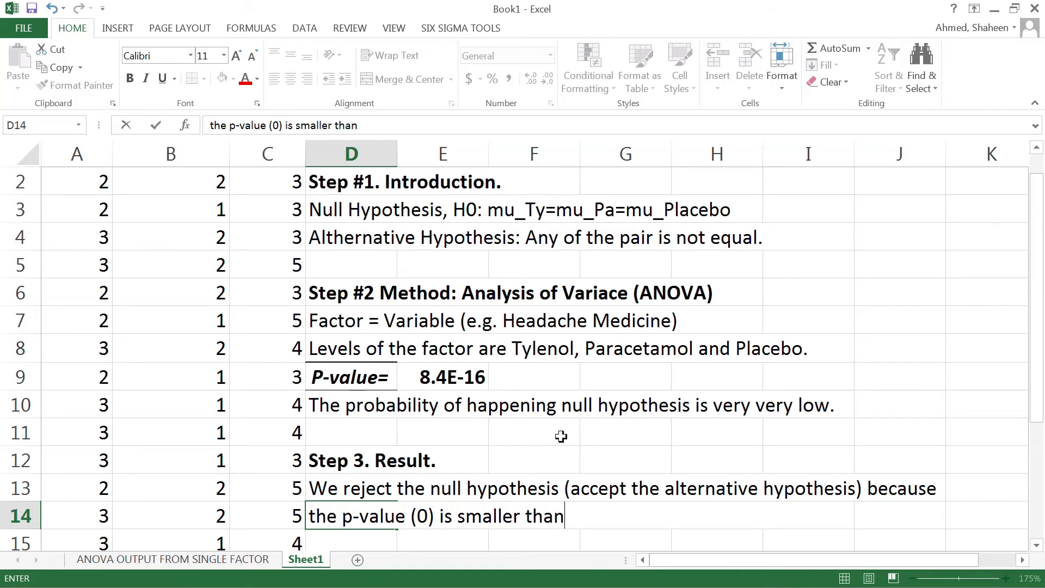
pyautogui.write(' the level of signficance ')
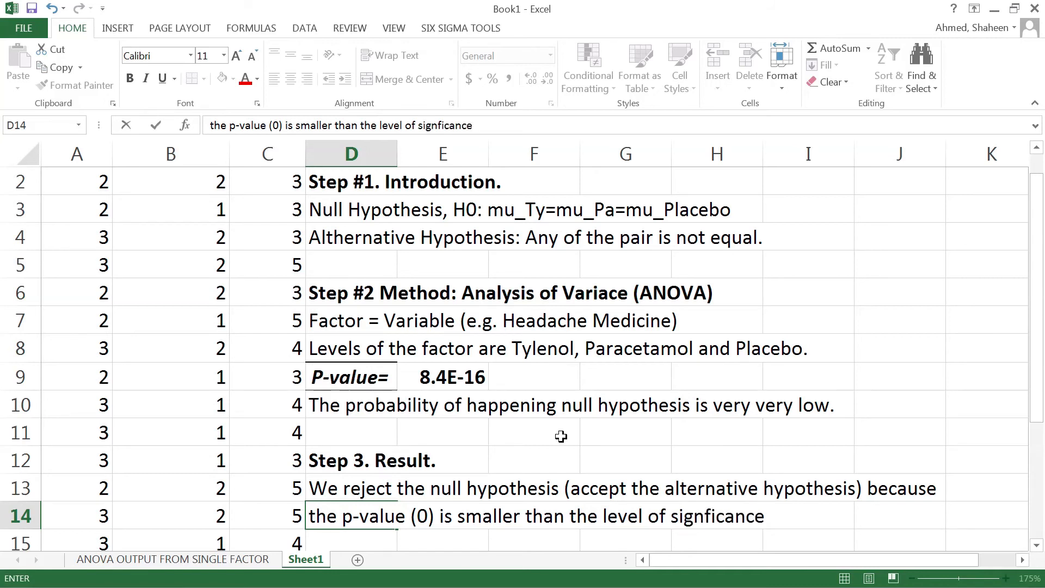
pyautogui.write('(0.05')
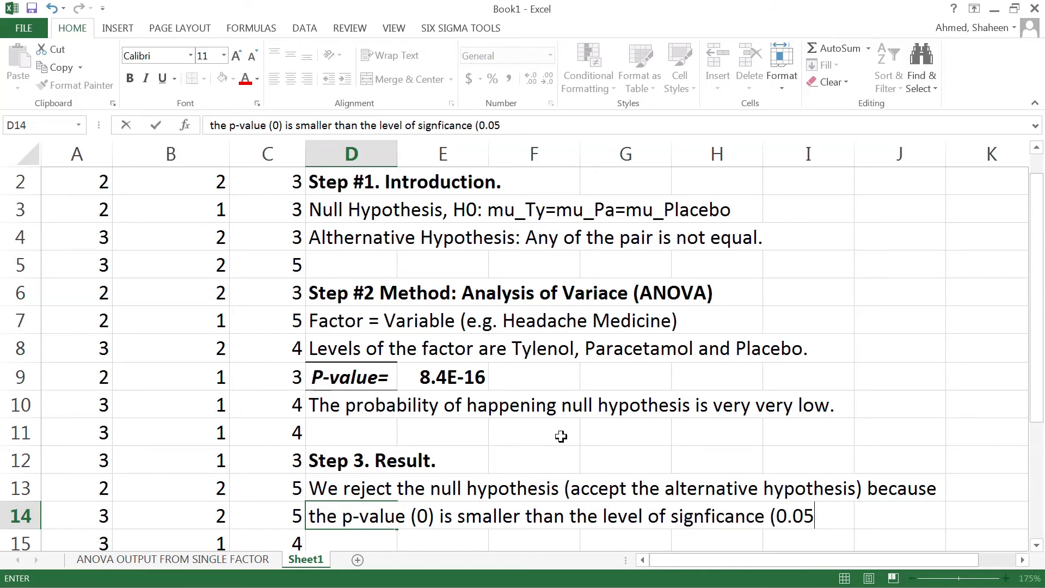
pyautogui.write(')')
# Confirm the p-value comparison, then add the bold heading 'Step #4. Contexual Conclusion.' in D16.
pyautogui.press('Return')
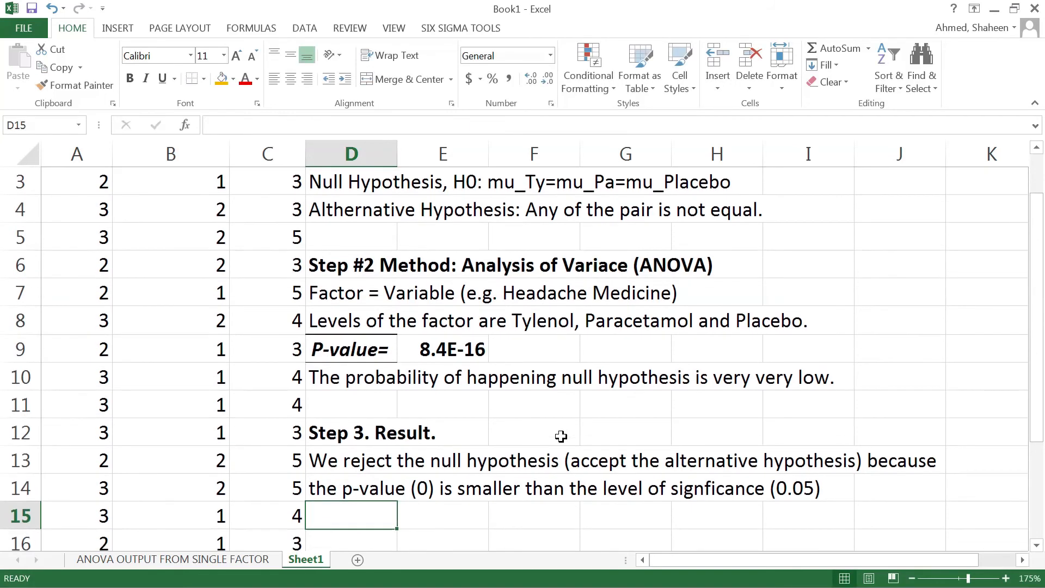
pyautogui.click(379, 467)
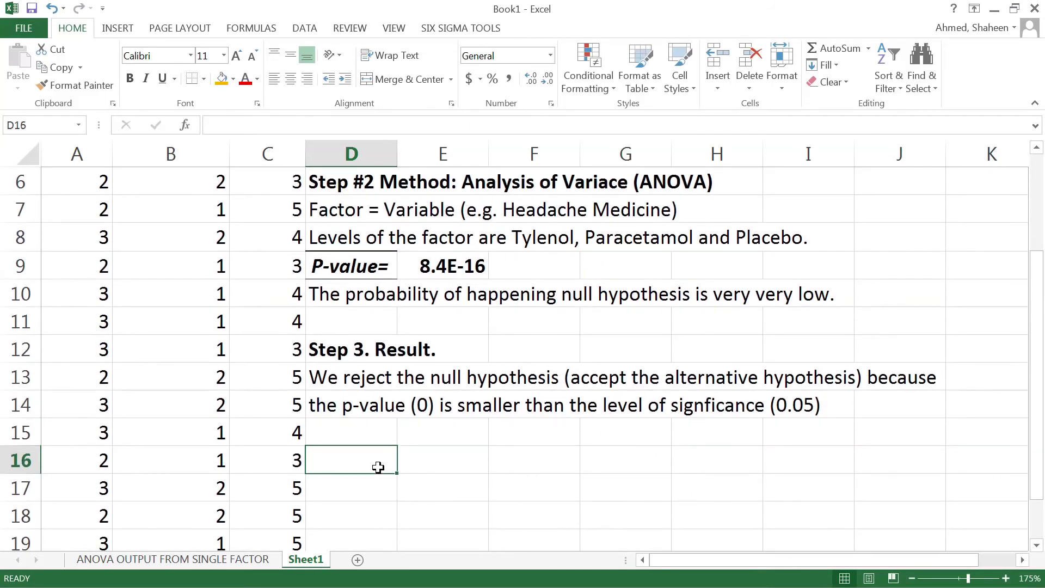
pyautogui.hotkey('ctrl', 'b')
pyautogui.write('Step #4')
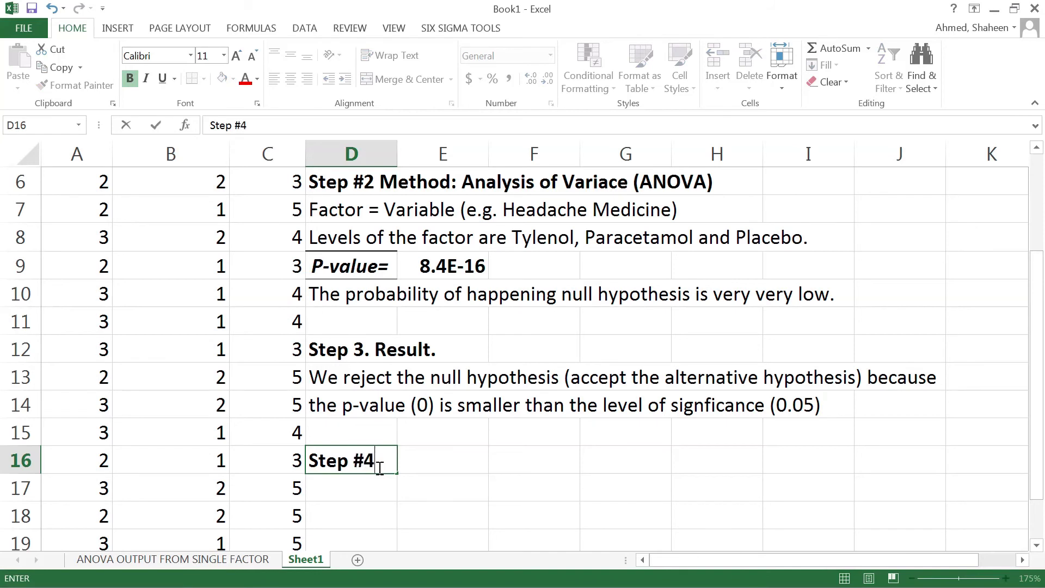
pyautogui.write('. Conc')
pyautogui.press('BackSpace')
pyautogui.write('tenxtual')
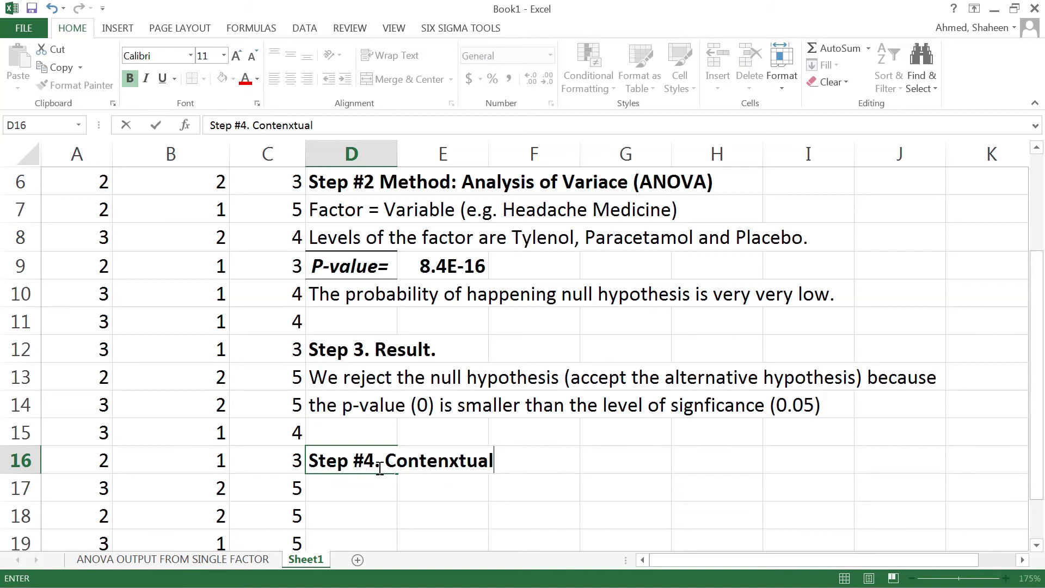
pyautogui.press('BackSpace')
pyautogui.press('BackSpace')
pyautogui.press('BackSpace')
pyautogui.press('BackSpace')
pyautogui.press('BackSpace')
pyautogui.press('BackSpace')
pyautogui.write('x')
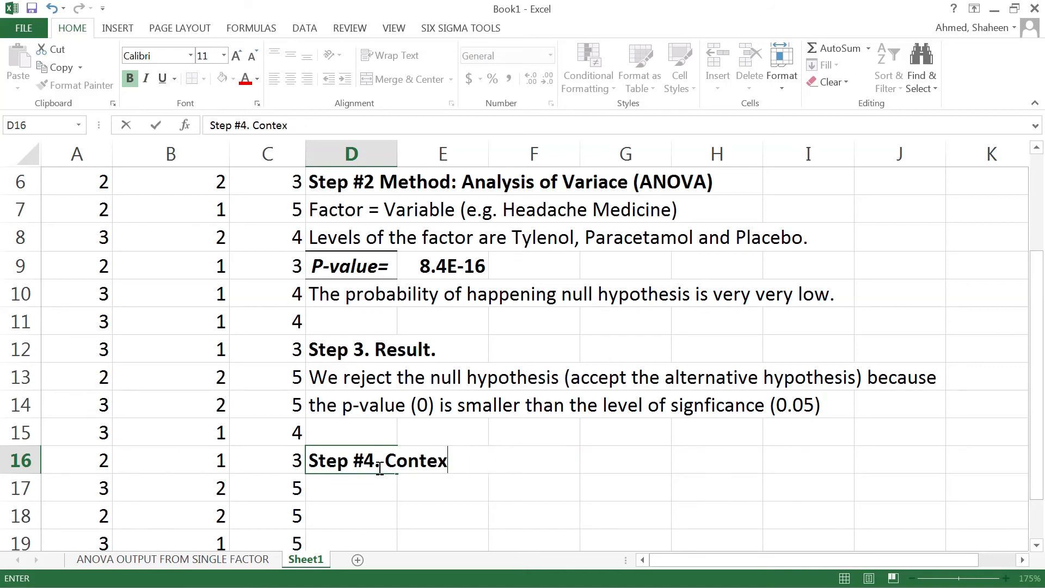
pyautogui.write('ual Conc')
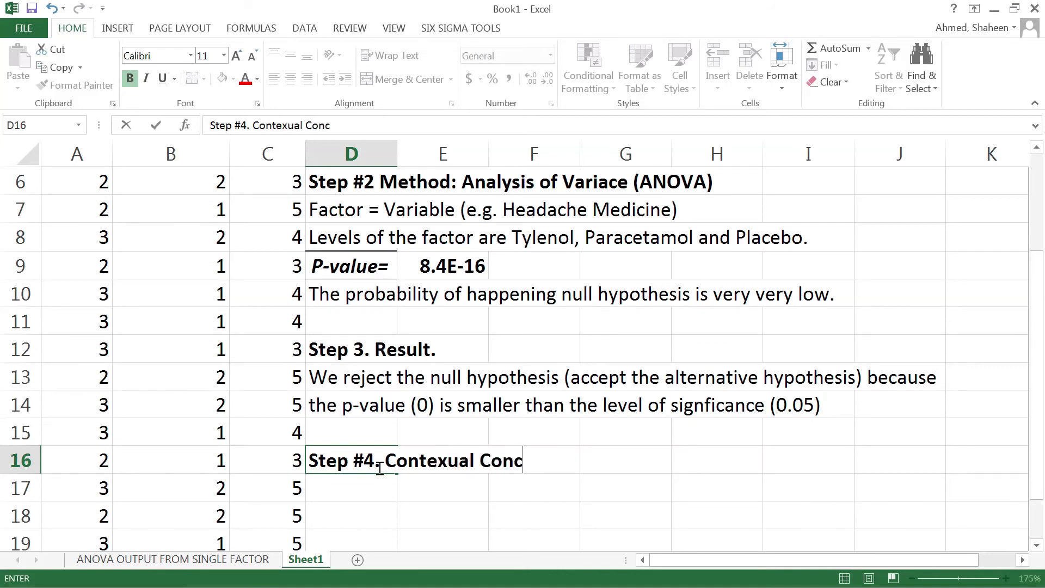
pyautogui.write('lusion.')
pyautogui.press('Return')
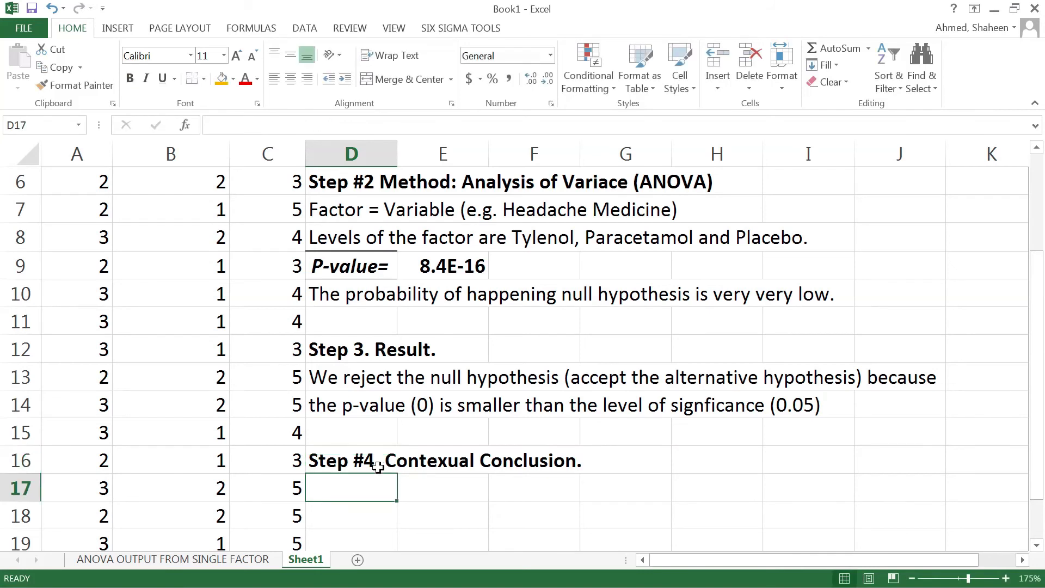
# Enter the placeholder '[rewrite the accepted hypothesis]' in D17.
pyautogui.write('[]')
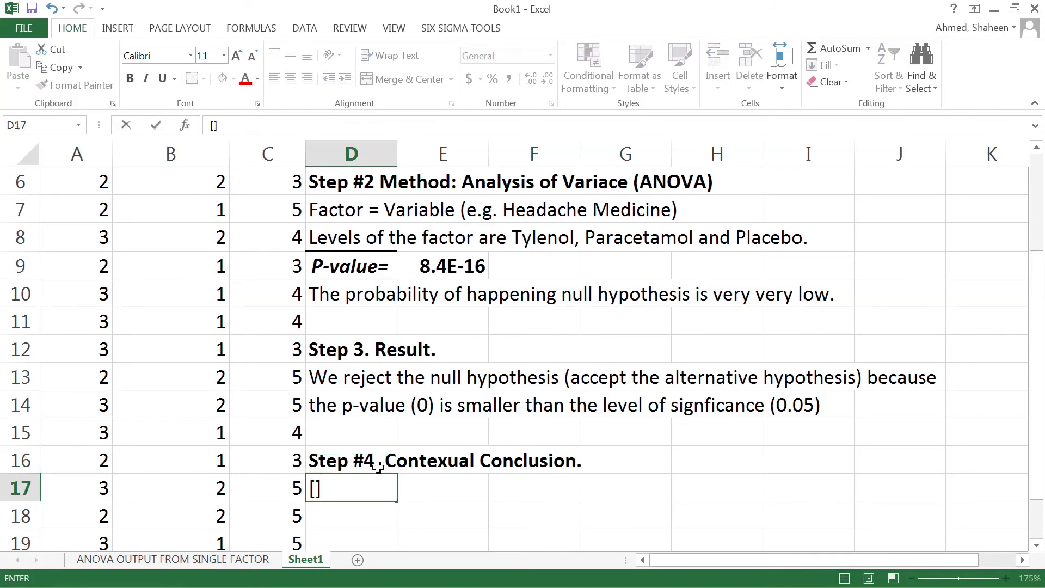
pyautogui.press('Left')
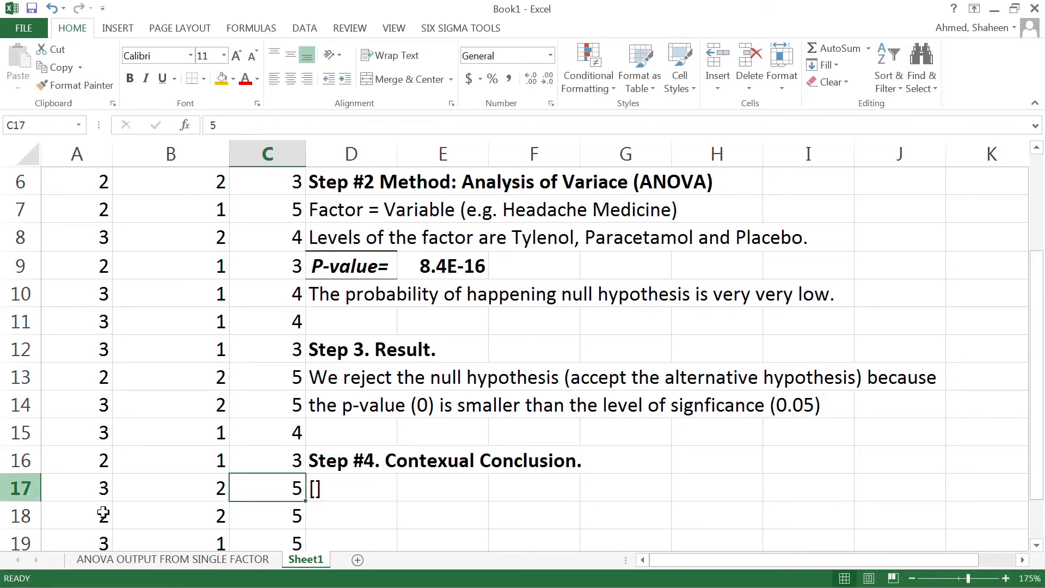
pyautogui.doubleClick(320, 489)
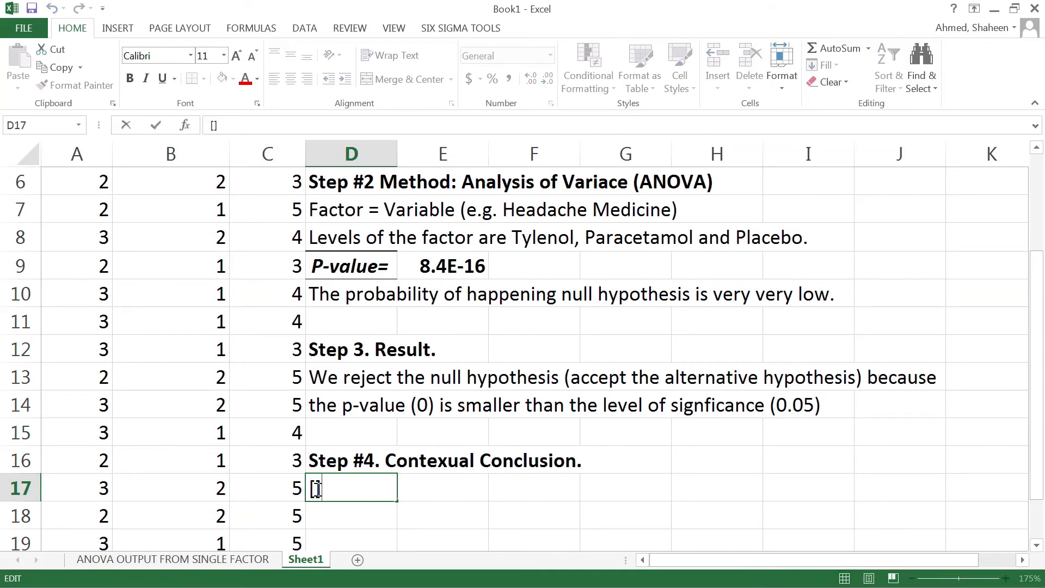
pyautogui.write('rewri')
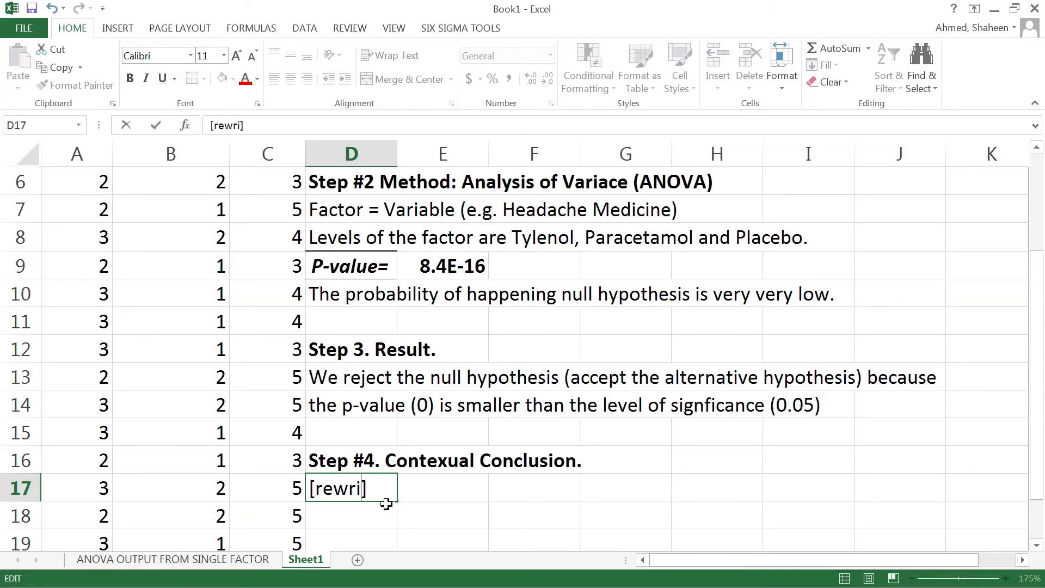
pyautogui.write('te the e')
pyautogui.press('BackSpace')
pyautogui.write('a')
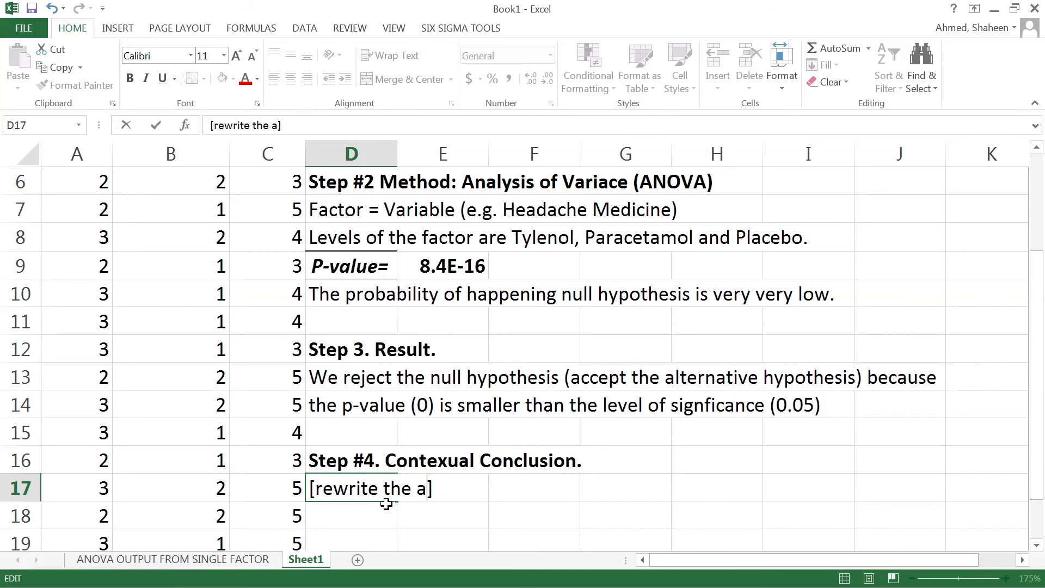
pyautogui.write('ccepta')
pyautogui.press('BackSpace')
pyautogui.write('ed ')
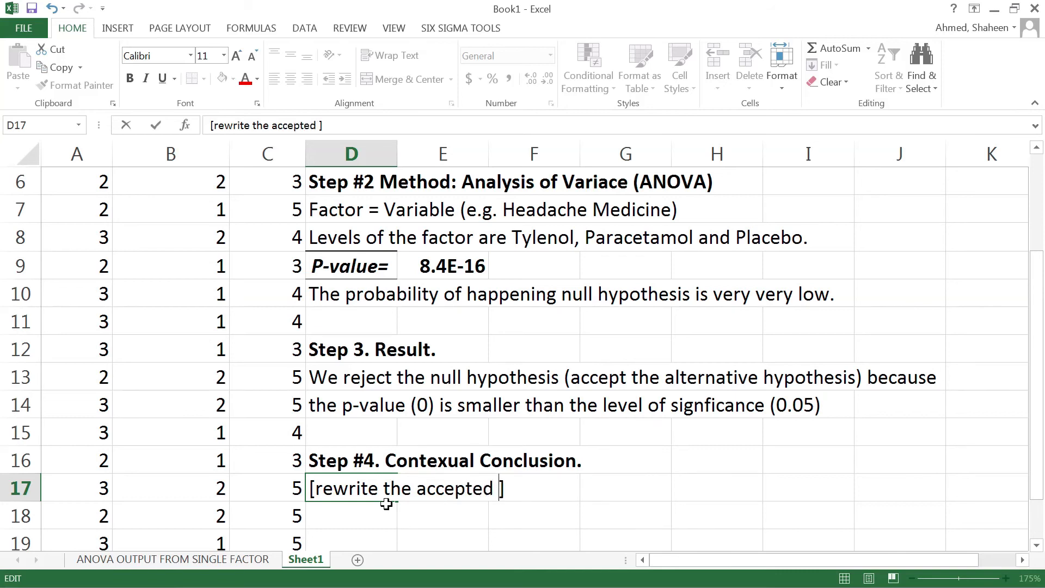
pyautogui.write('hypothesis')
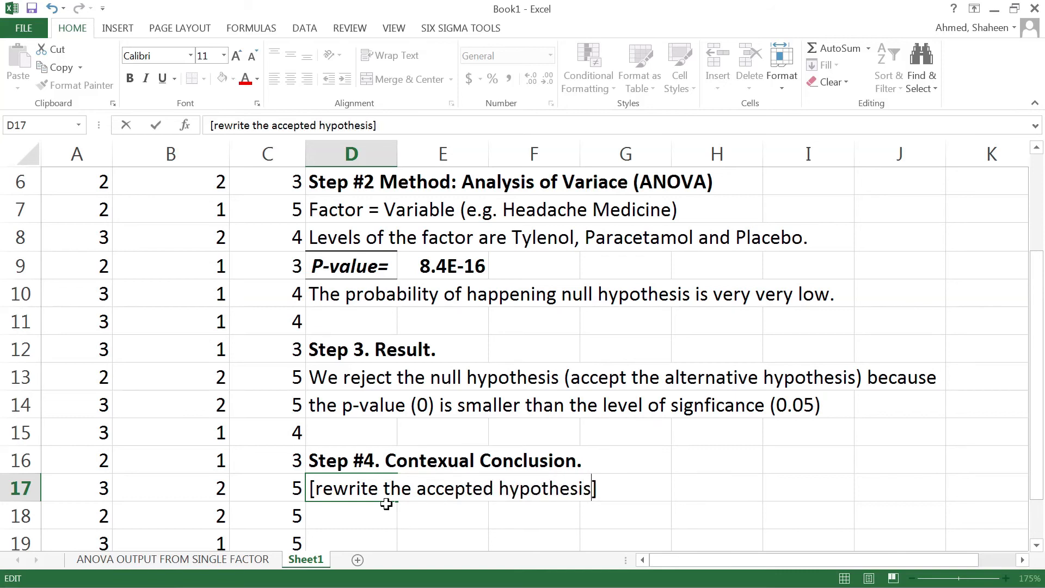
pyautogui.press('Return')
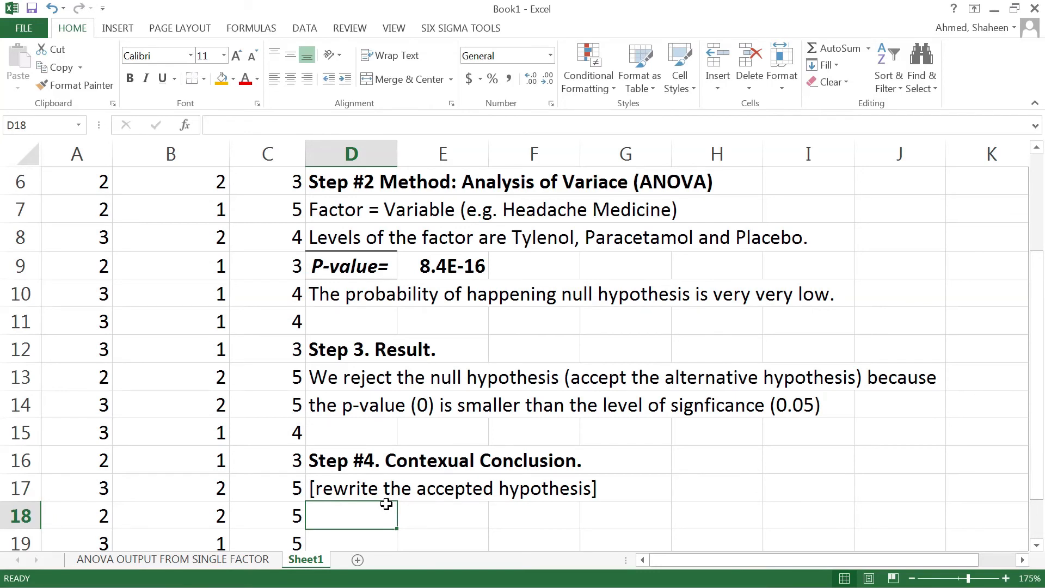
# Write 'Statistically, the time that takes to reduce headache from the medicines are not same.' in D18.
pyautogui.write('The')
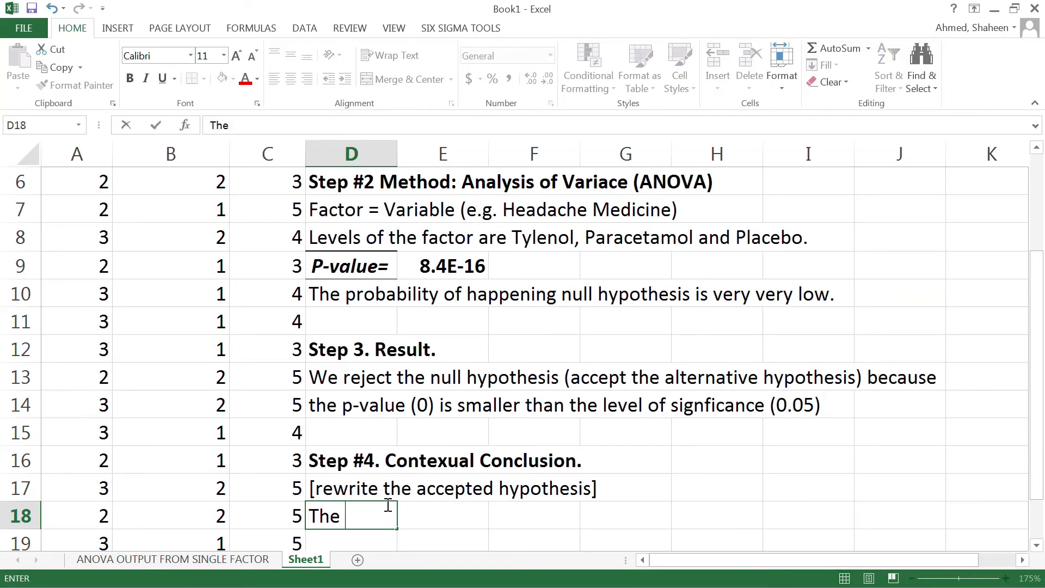
pyautogui.press('BackSpace')
pyautogui.press('BackSpace')
pyautogui.press('BackSpace')
pyautogui.press('BackSpace')
pyautogui.write('Statistically')
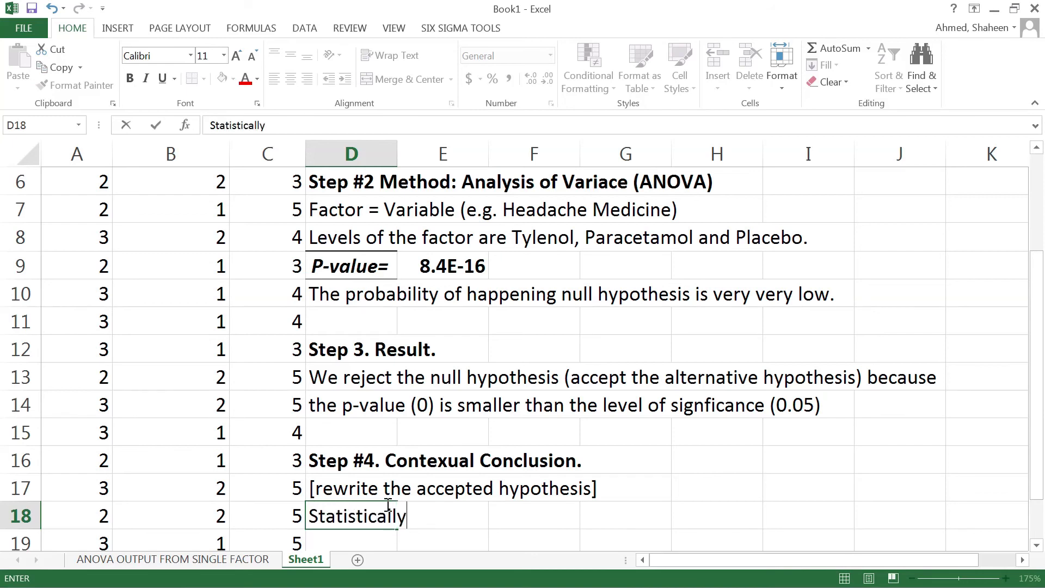
pyautogui.write(', the time ')
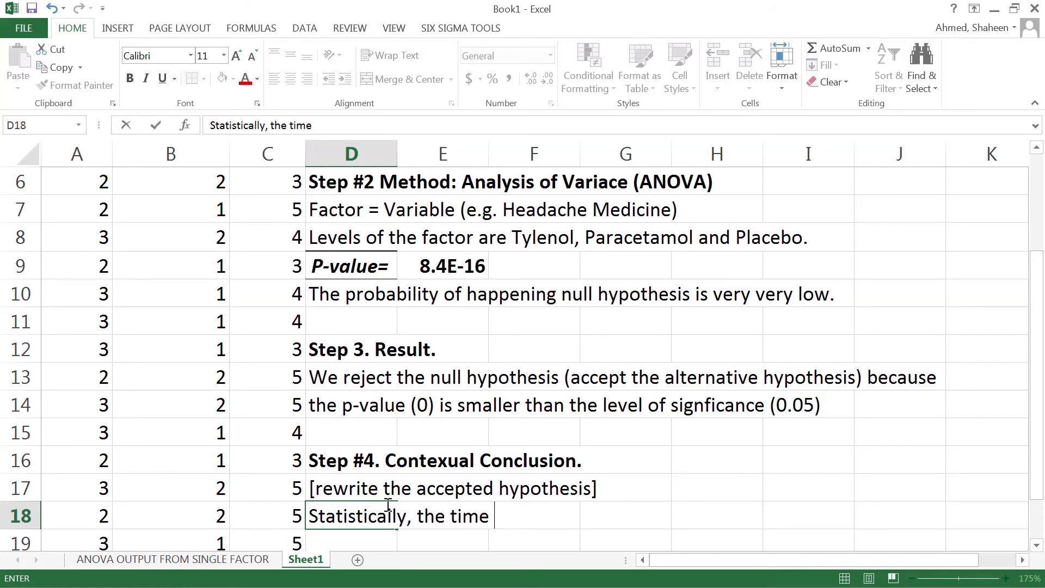
pyautogui.write('that take s')
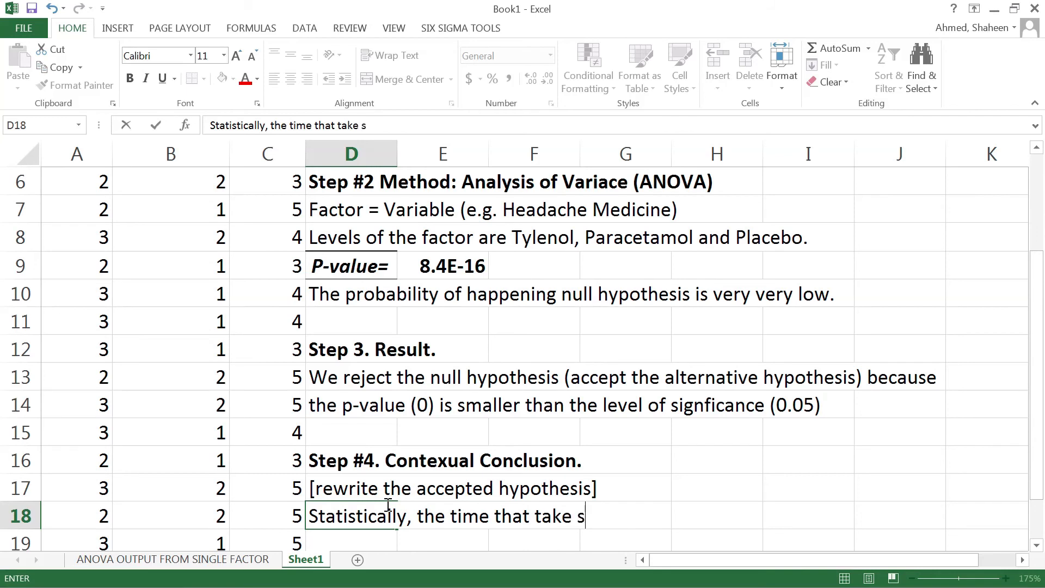
pyautogui.press('BackSpace')
pyautogui.press('BackSpace')
pyautogui.write('s to redu')
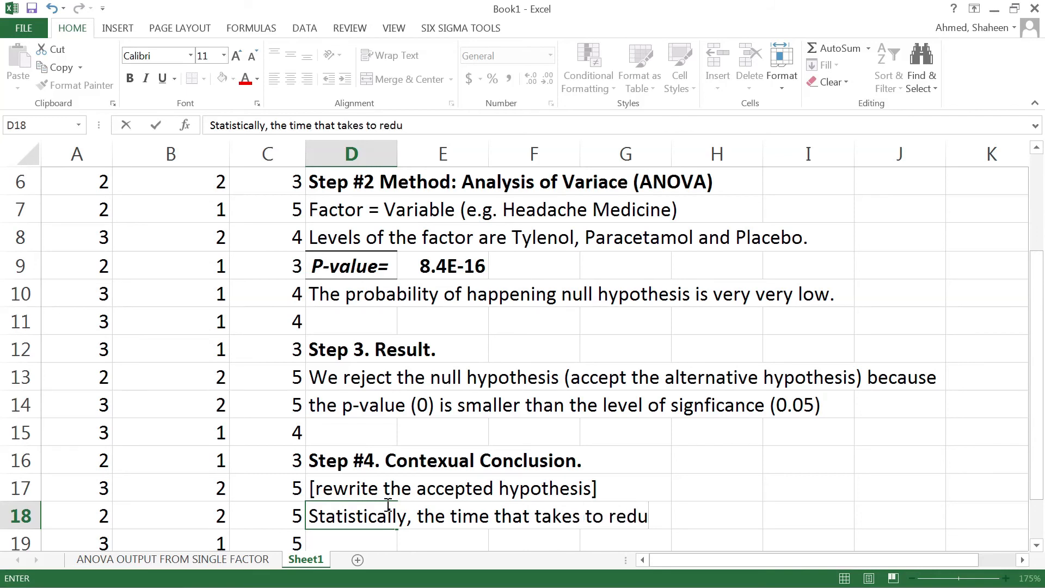
pyautogui.write('ce heada')
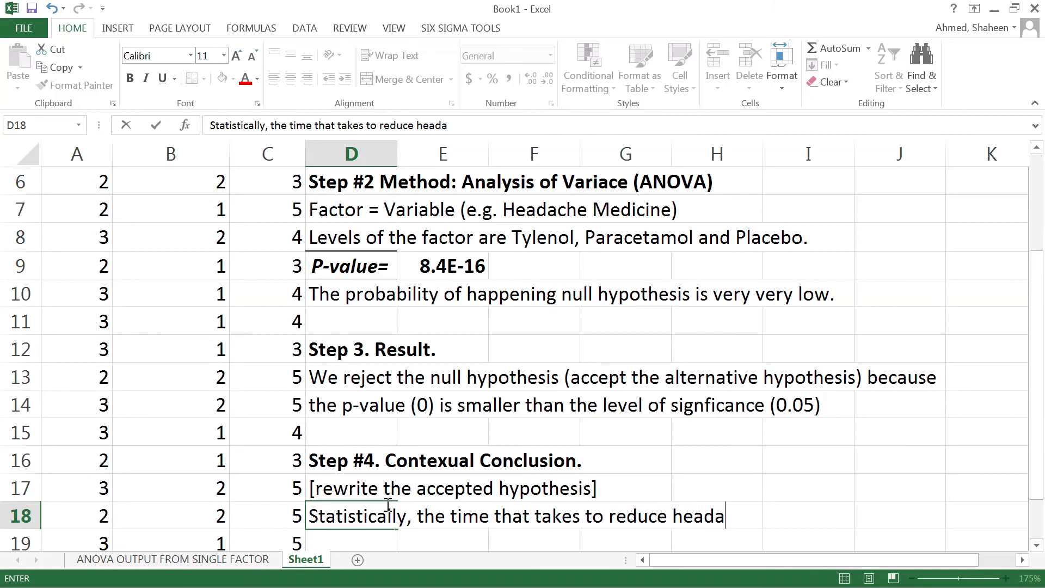
pyautogui.write('che from ')
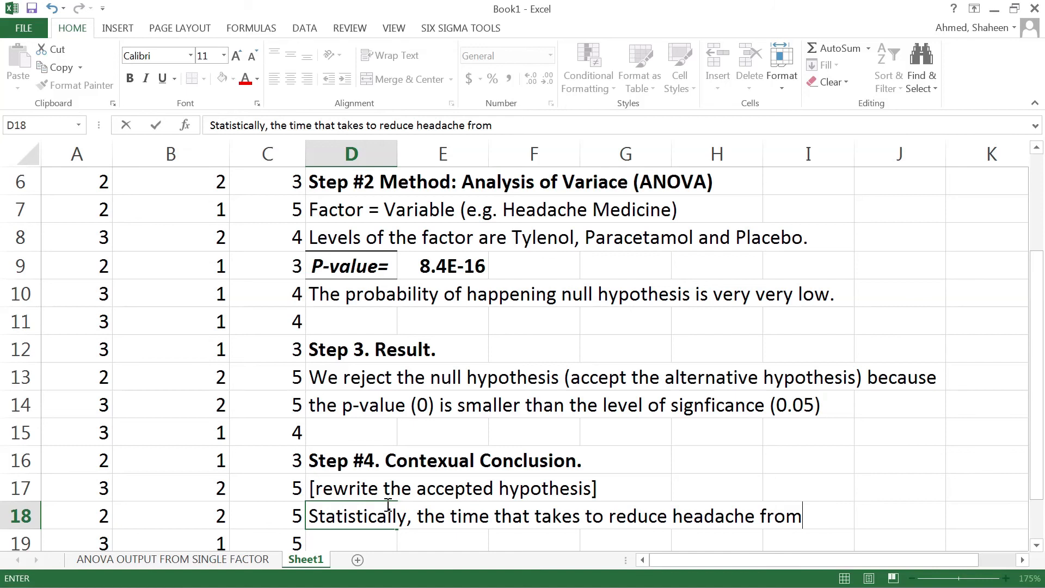
pyautogui.write('the me')
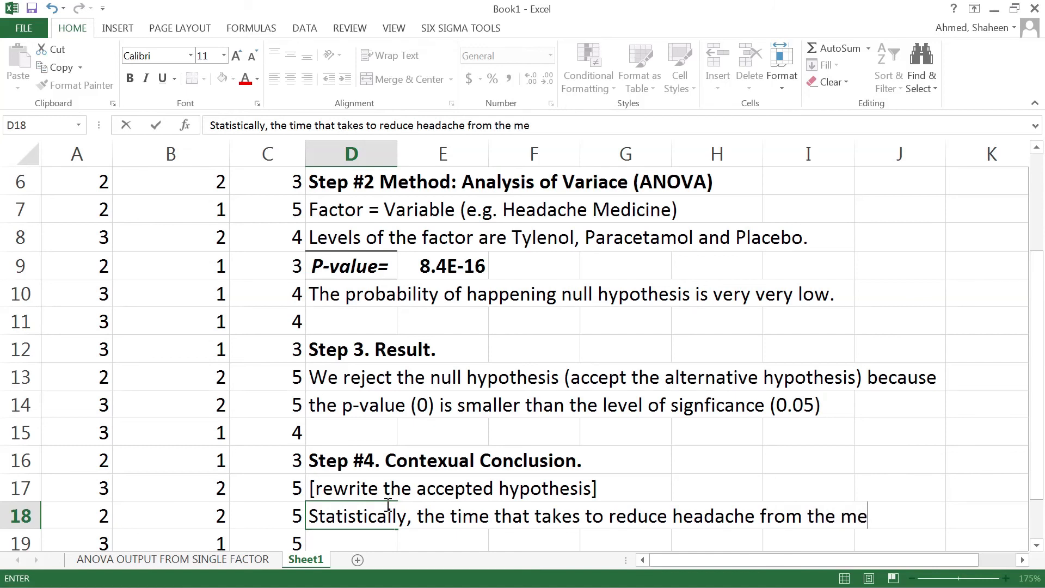
pyautogui.write('dicines are')
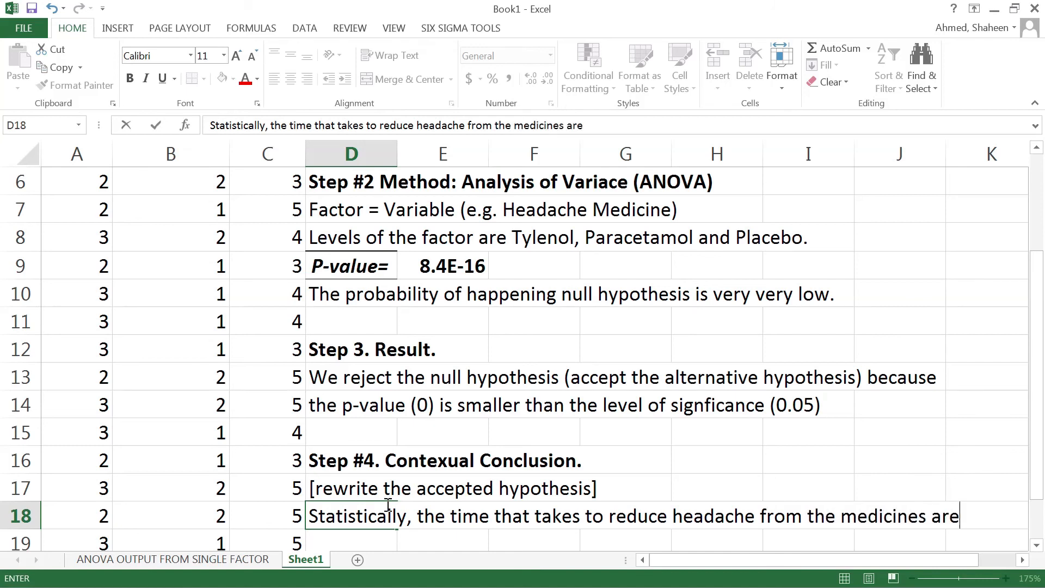
pyautogui.write(' not same.')
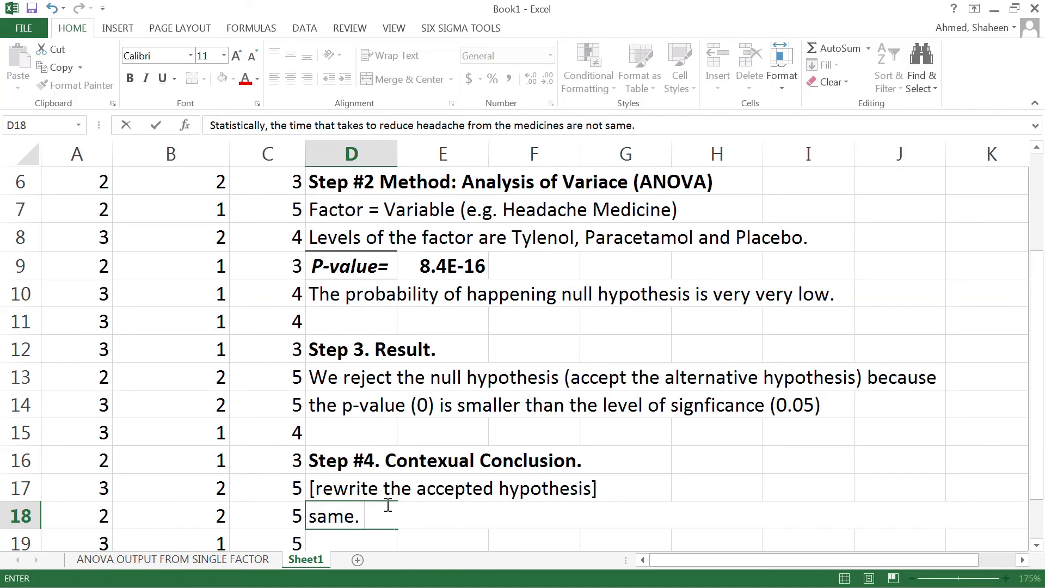
pyautogui.press('Return')
pyautogui.scroll(-1, 473, 495)
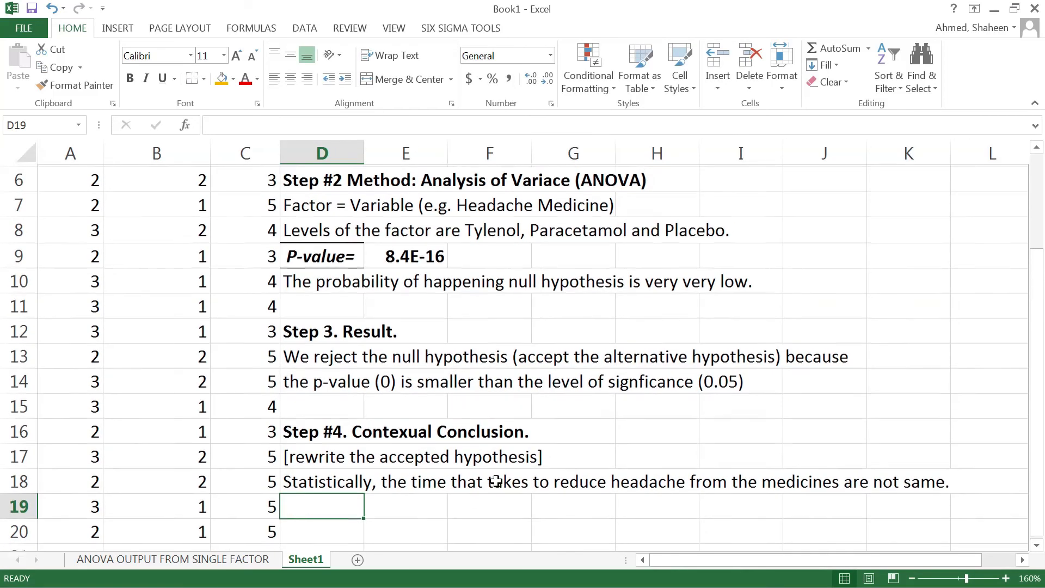
pyautogui.scroll(2, 489, 479)
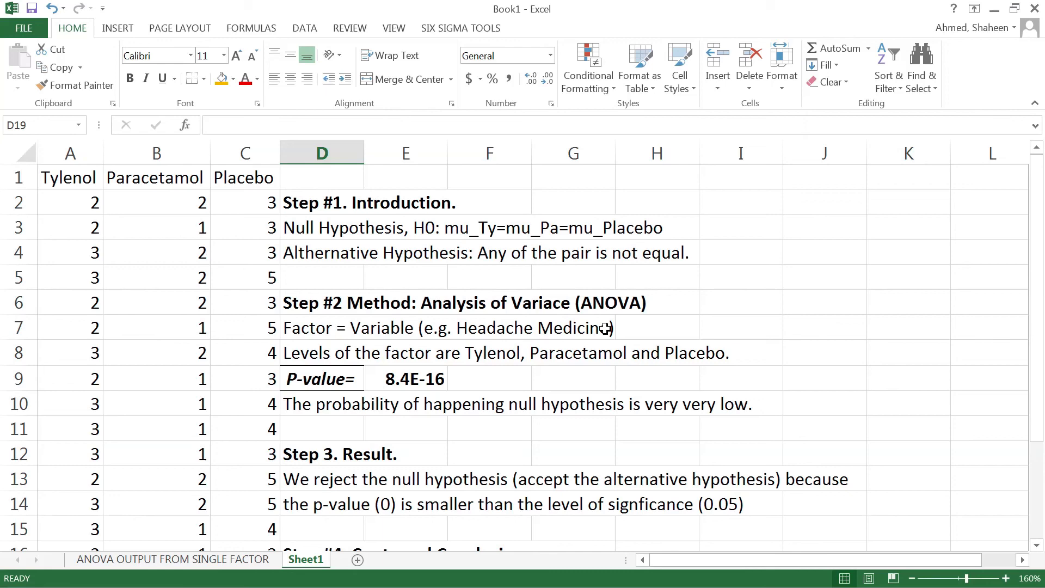
pyautogui.scroll(-1, 605, 328)
pyautogui.scroll(1, 605, 328)
pyautogui.scroll(-3, 605, 328)
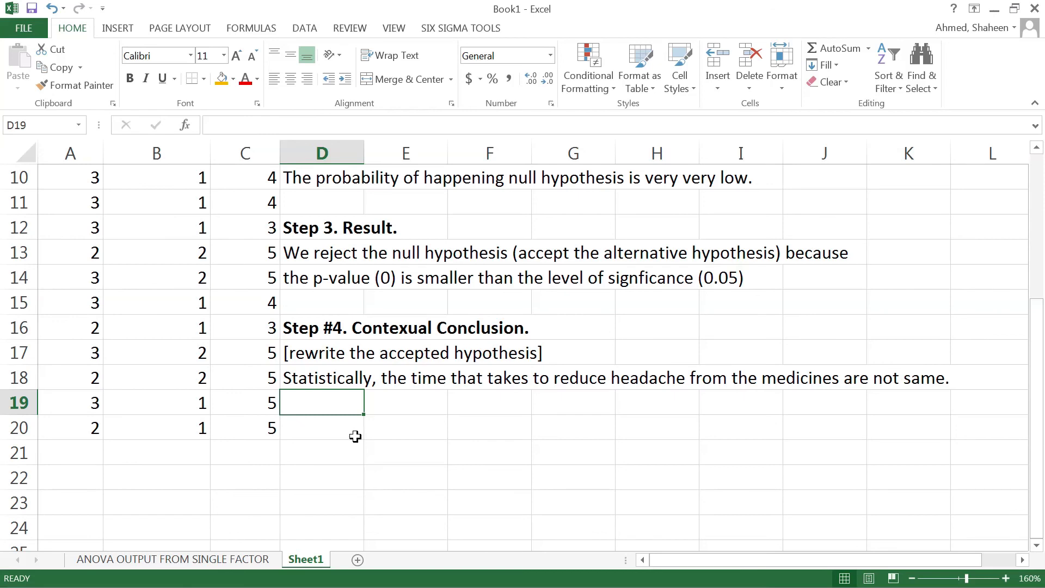
# Type the note 'Significant Result = Post-hoc analysis.' in D19, correcting the spelling of Significant.
pyautogui.write('Signfi')
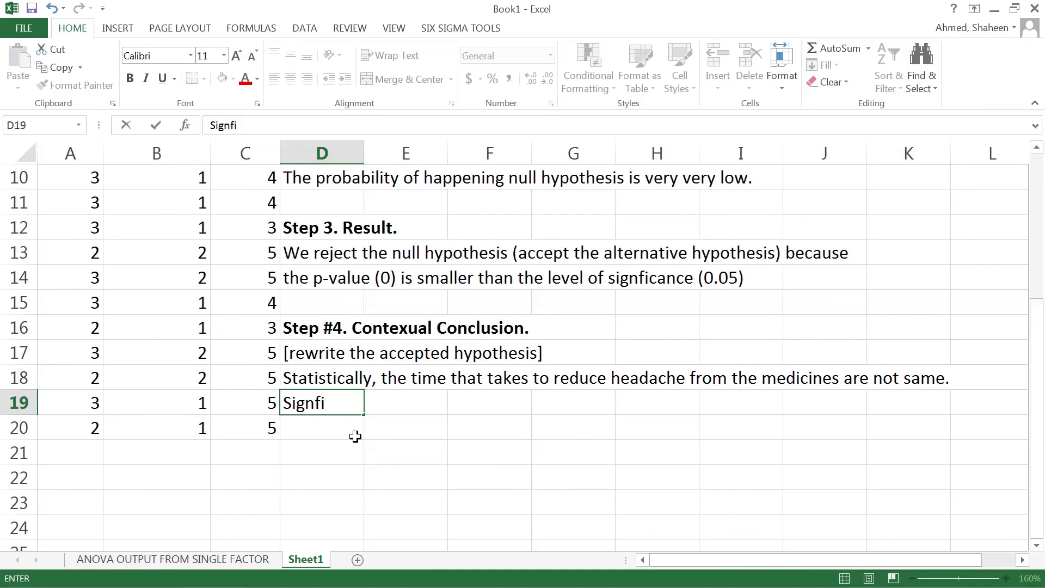
pyautogui.press('BackSpace')
pyautogui.write('ifican')
pyautogui.press('BackSpace')
pyautogui.press('BackSpace')
pyautogui.write('n')
pyautogui.press('BackSpace')
pyautogui.write('ant Result')
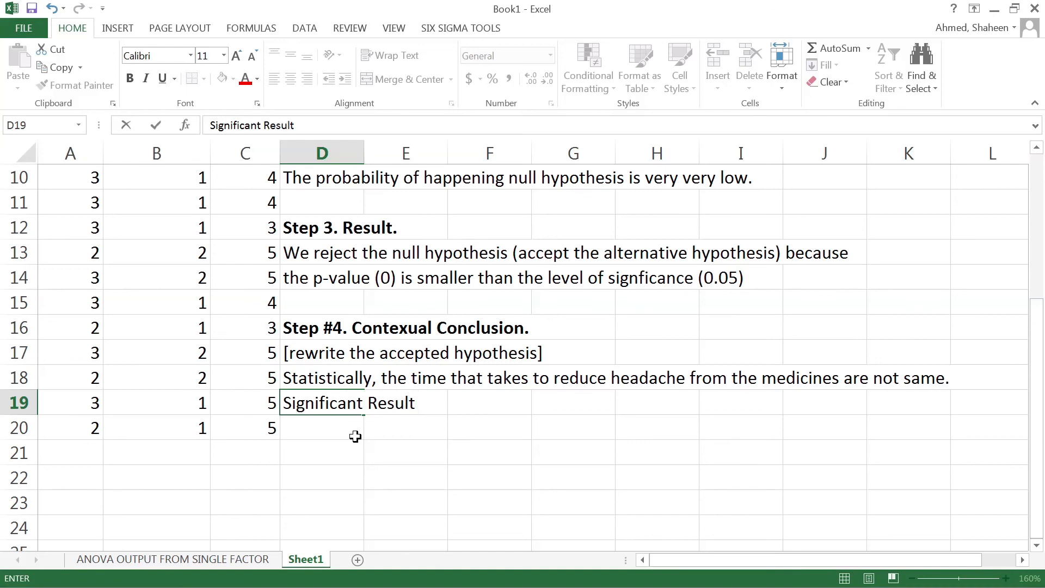
pyautogui.write(' = Post-hoc an')
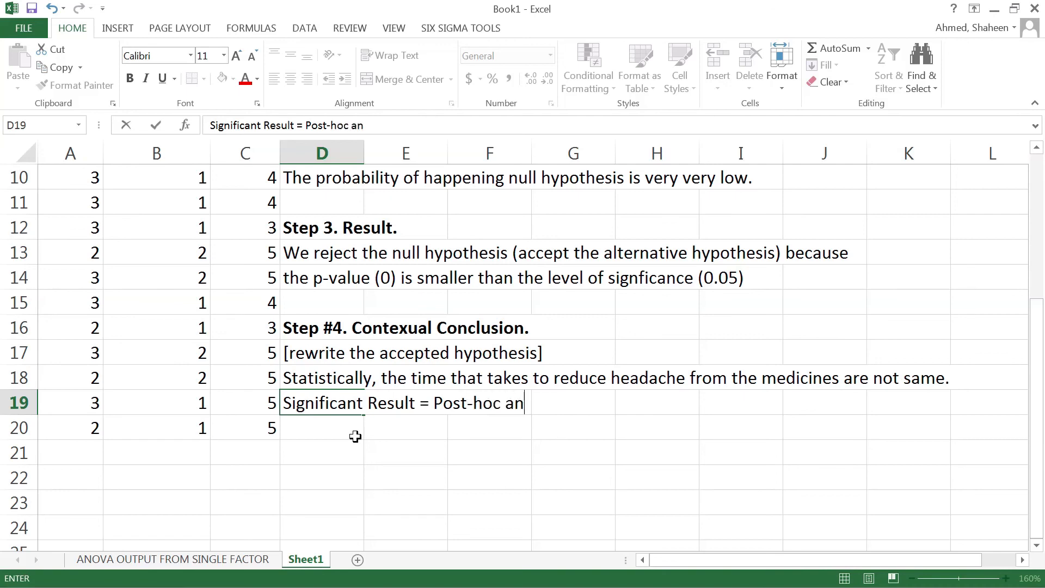
pyautogui.write('alysis.')
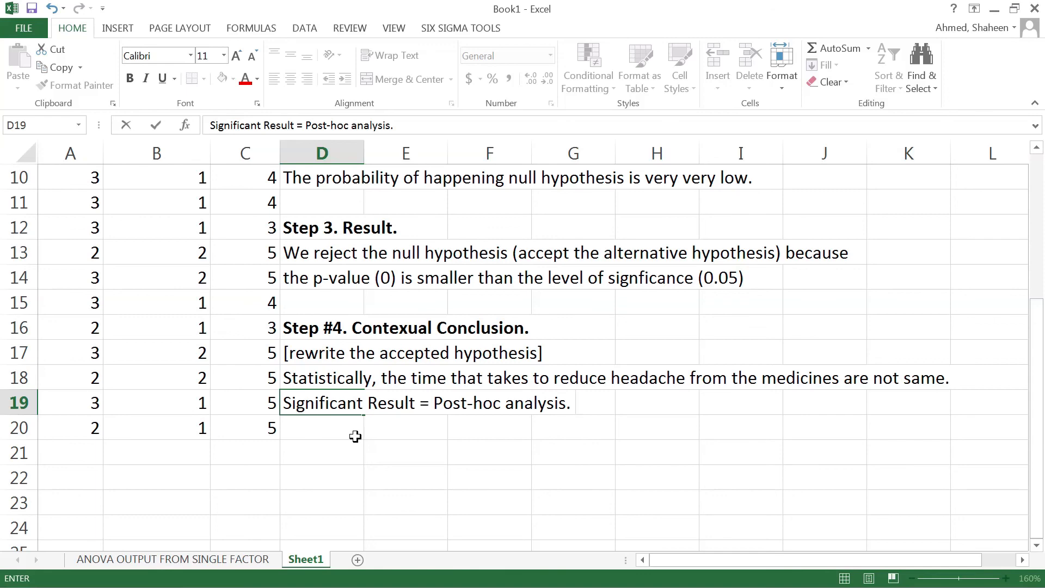
# Commit the post-hoc note in D19 and select the Tylenol, Paracetamol and Placebo data columns.
pyautogui.scroll(1, 355, 436)
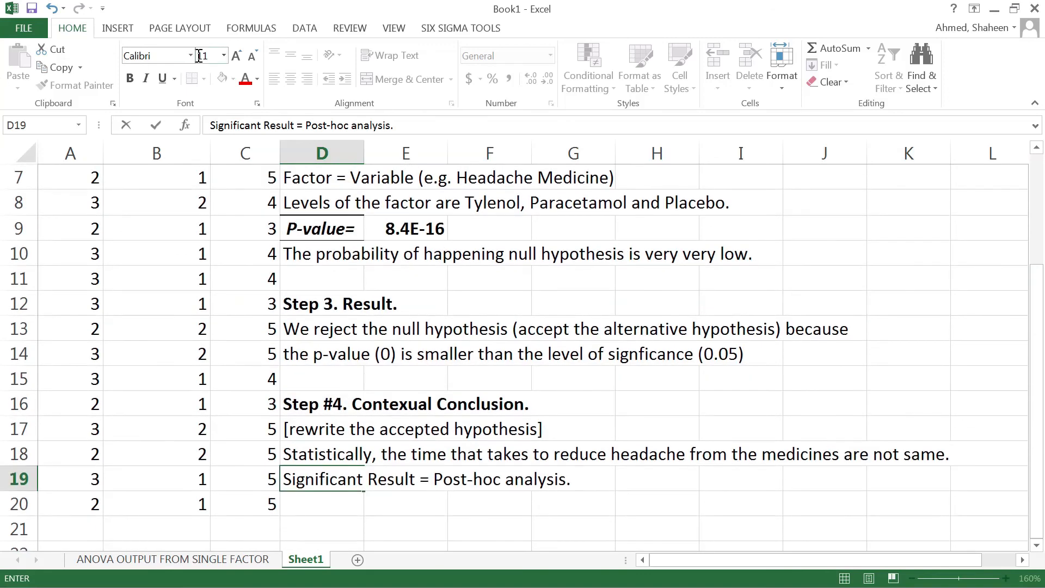
pyautogui.press('Return')
pyautogui.scroll(2, 494, 298)
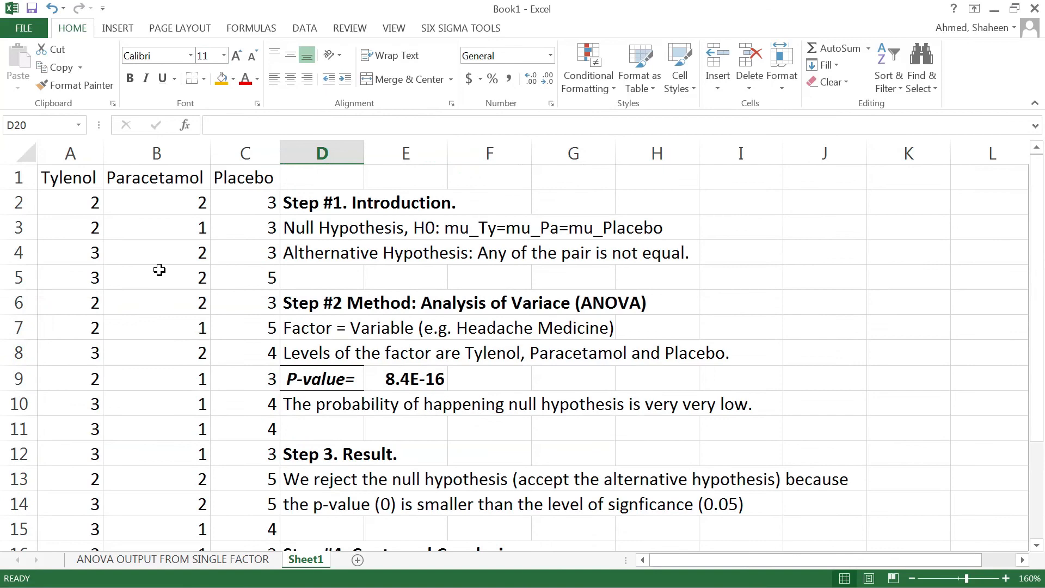
pyautogui.moveTo(70, 152); pyautogui.dragTo(179, 149)
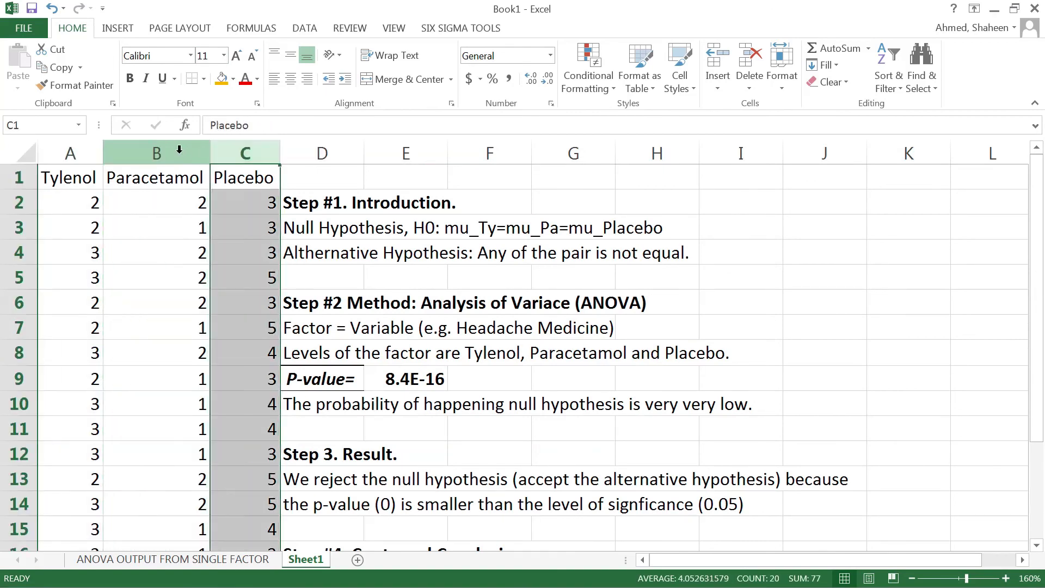
pyautogui.click(179, 150)
pyautogui.click(73, 151)
pyautogui.click(245, 152)
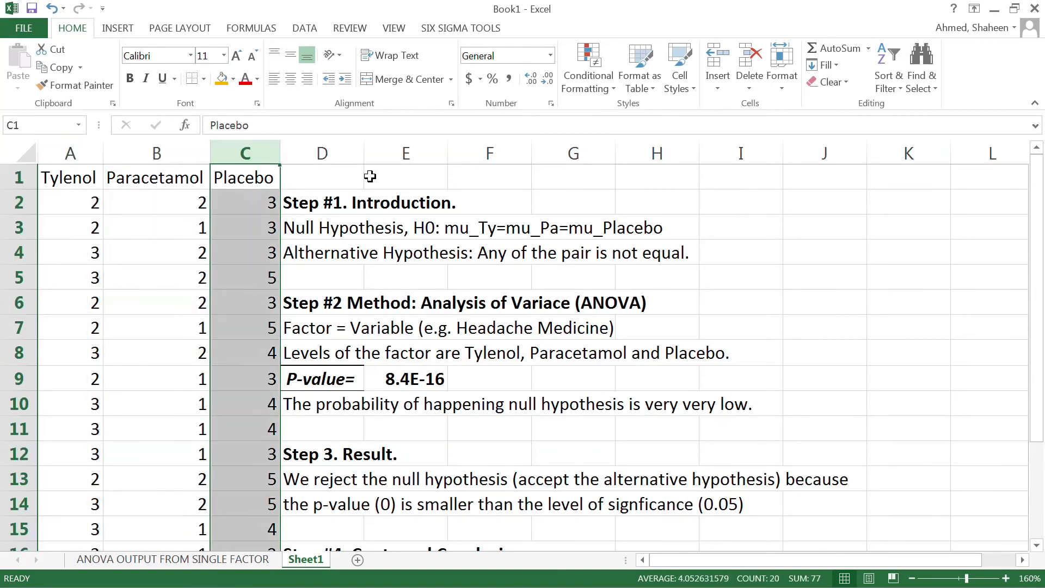
pyautogui.scroll(-3, 501, 288)
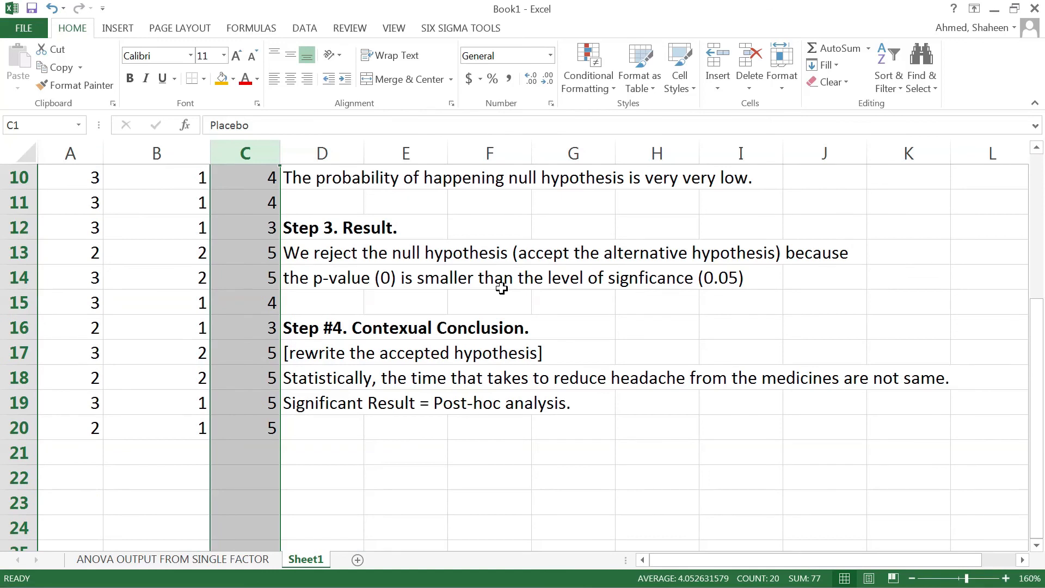